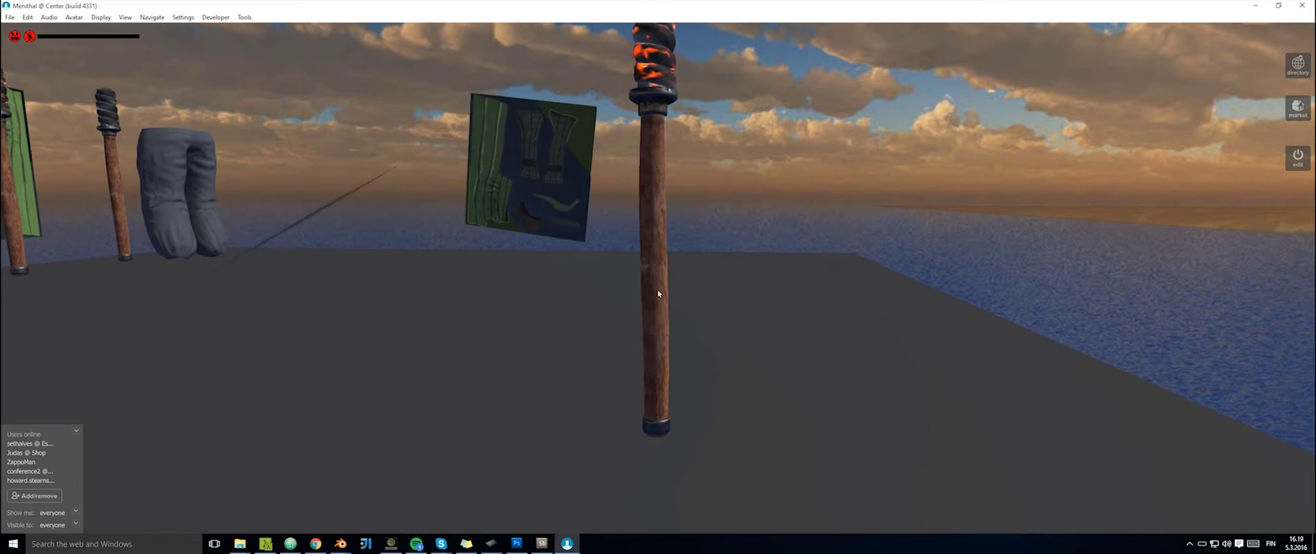
right_drag(658, 256, 655, 245)
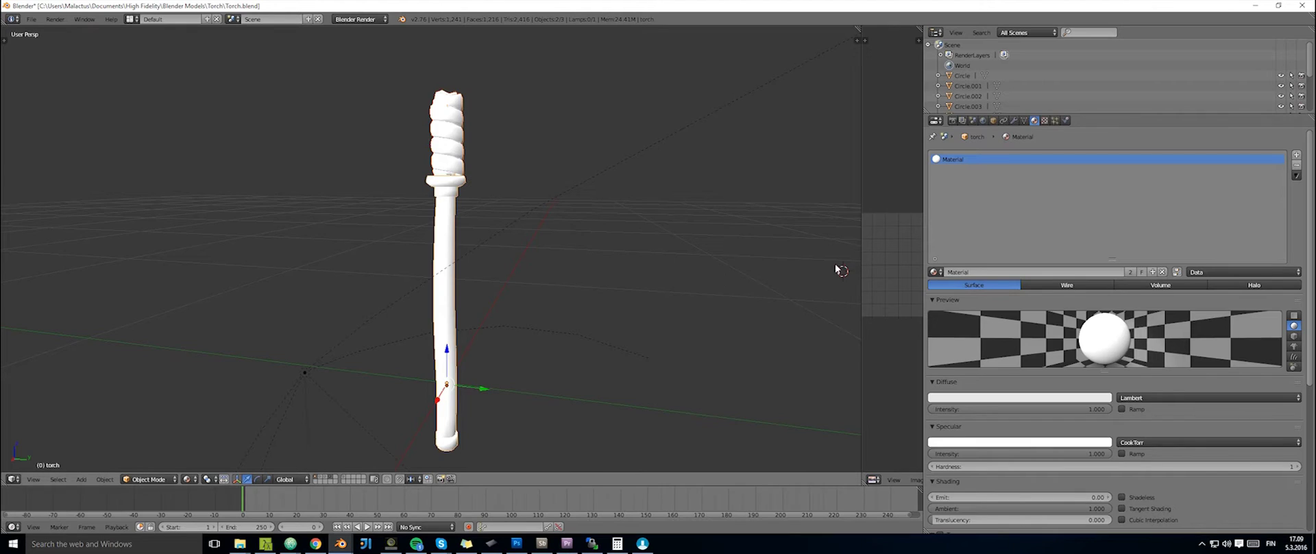
scroll(470, 299, down, 5)
scroll(540, 303, up, 6)
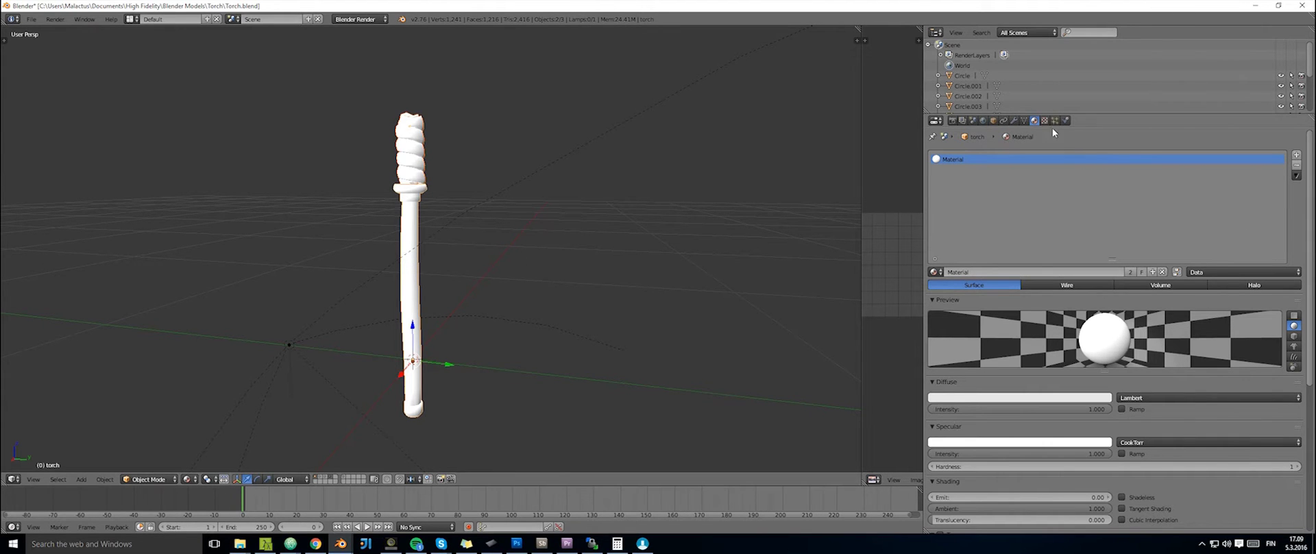
- Set the torch material's specular colour to black in the Properties editor, and bring up the High Fidelity virtual world window
click(935, 120)
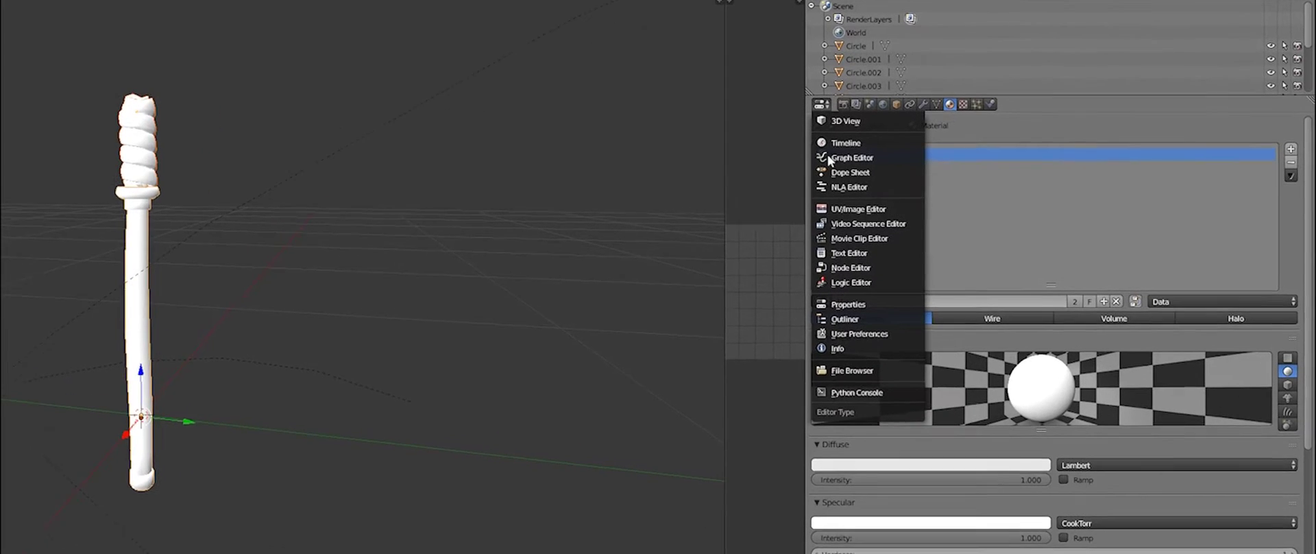
click(848, 306)
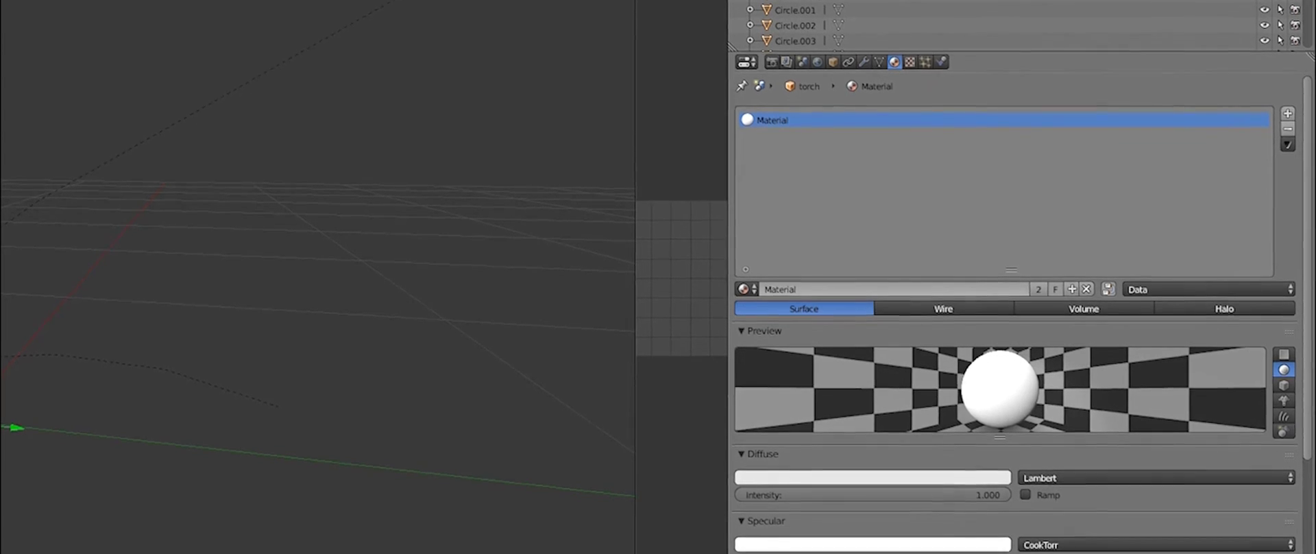
scroll(1014, 287, down, 10)
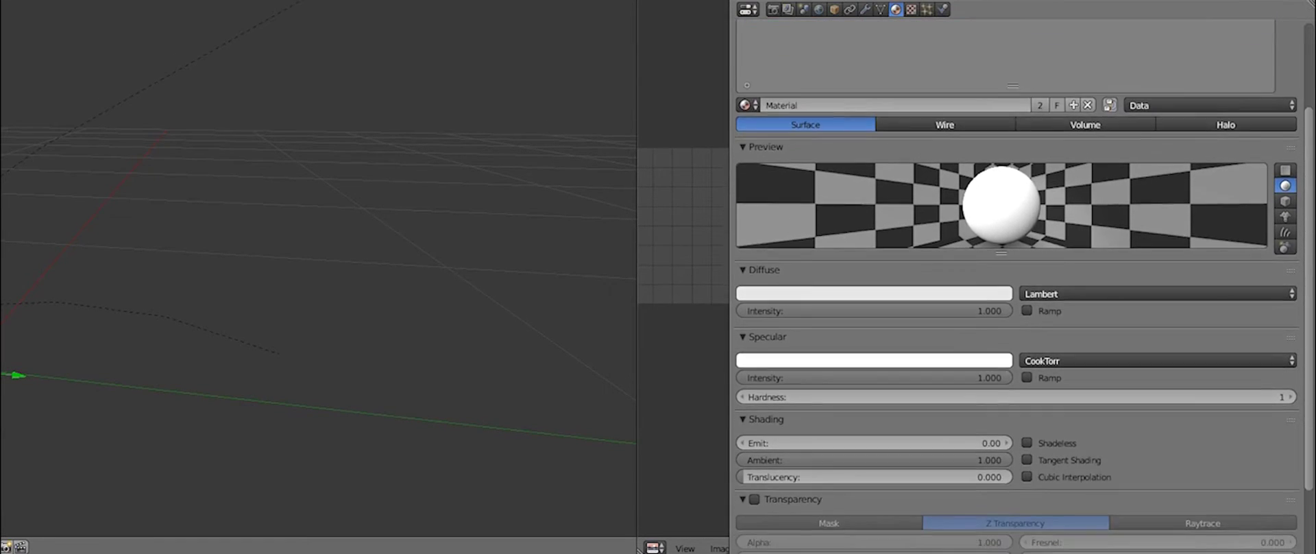
scroll(1309, 458, up, 8)
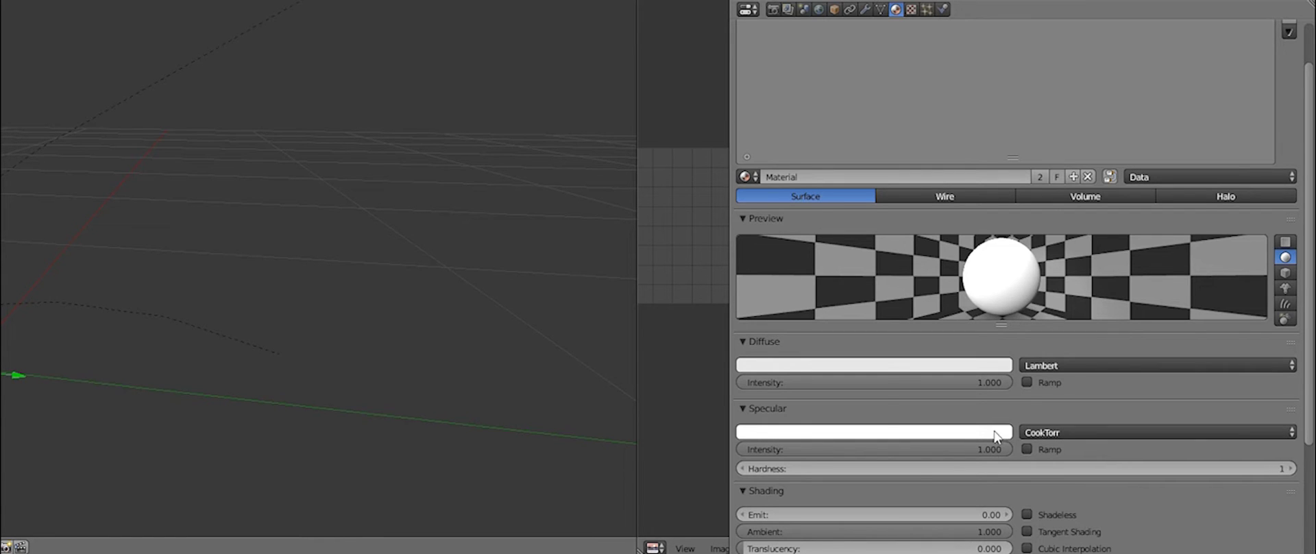
click(884, 365)
drag(872, 238, 881, 363)
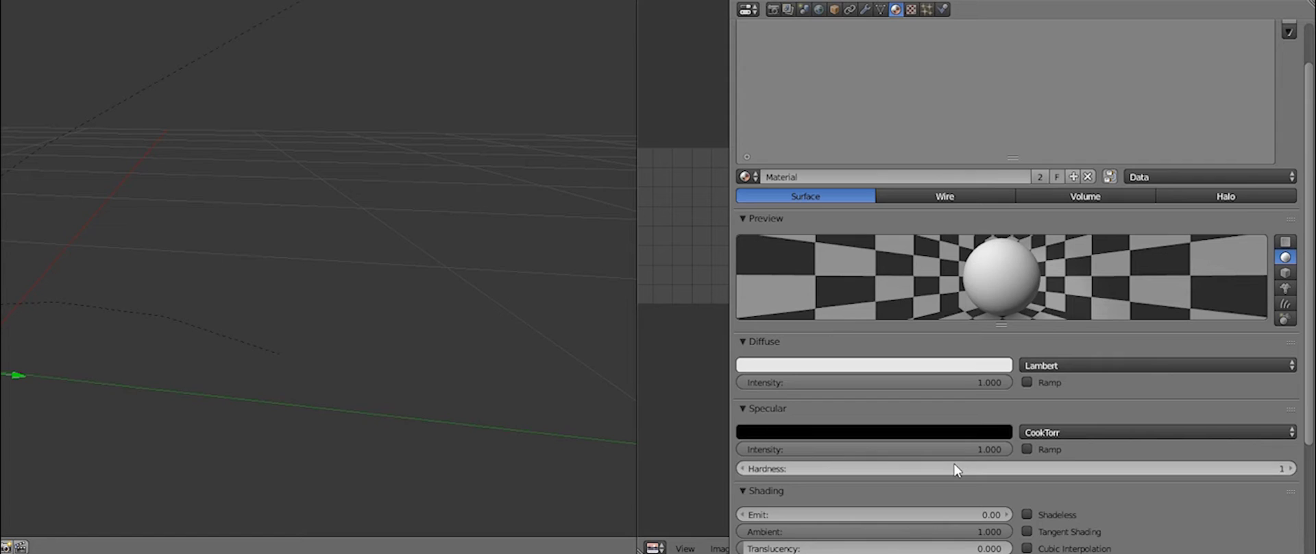
mouse_move(957, 468)
mouse_down()
mouse_move(1097, 468)
mouse_move(958, 466)
mouse_up()
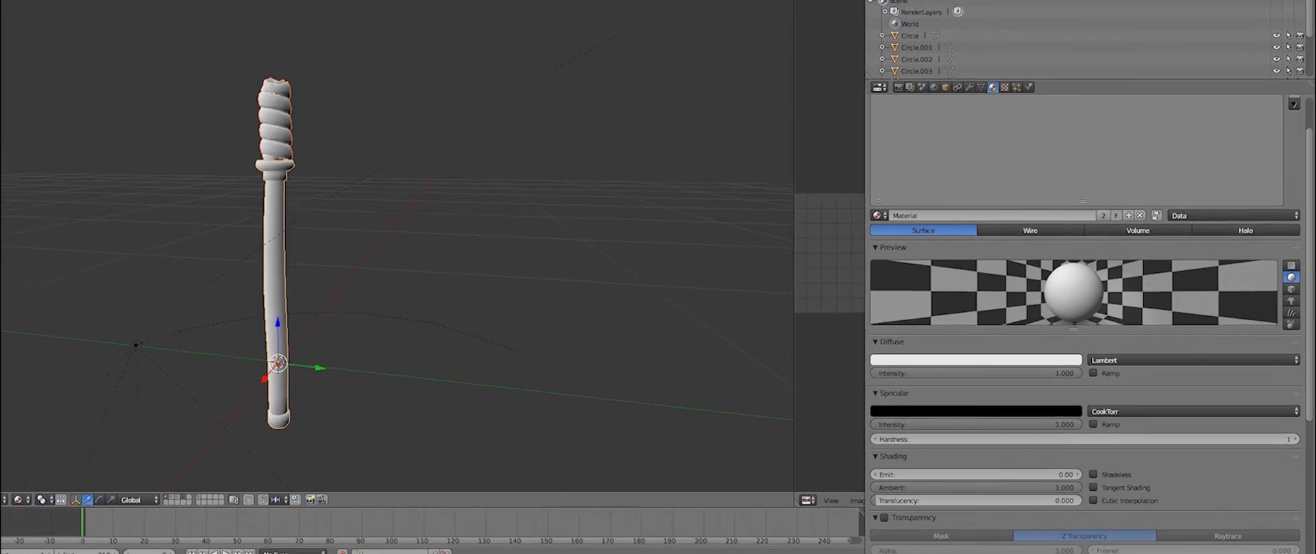
click(644, 543)
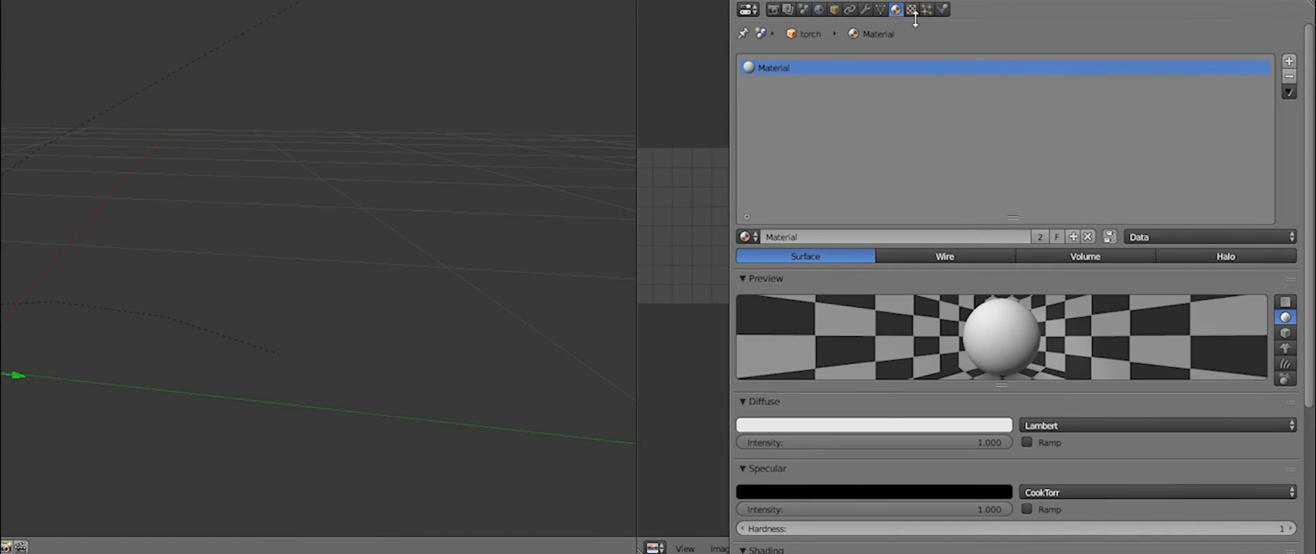
- Add a new texture to the first texture slot of the torch's material
click(911, 9)
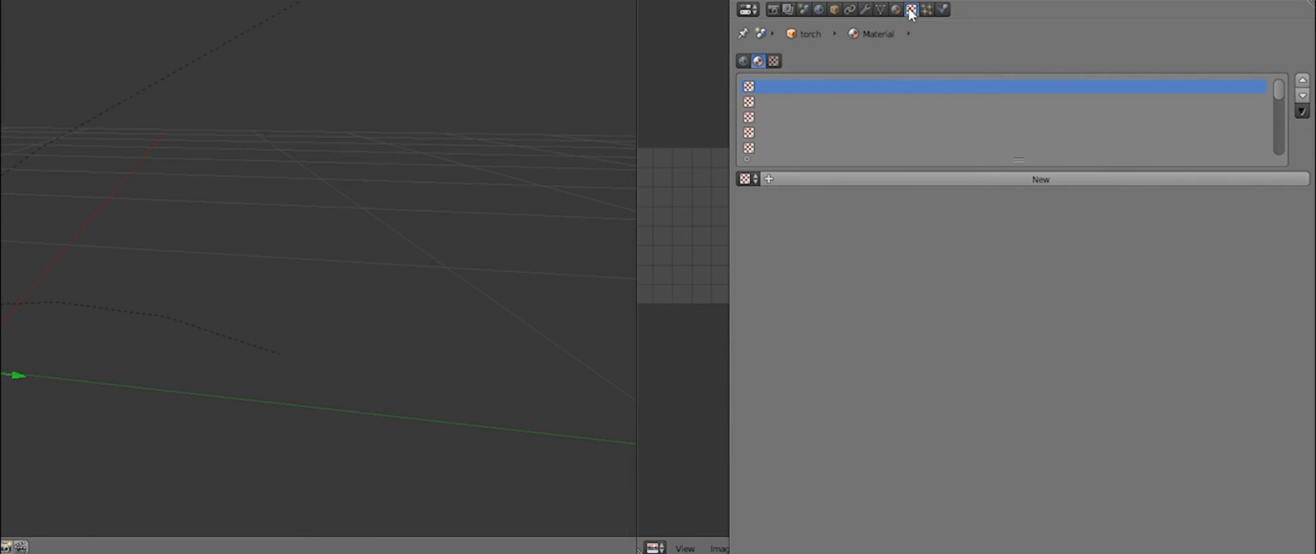
click(867, 179)
click(1103, 411)
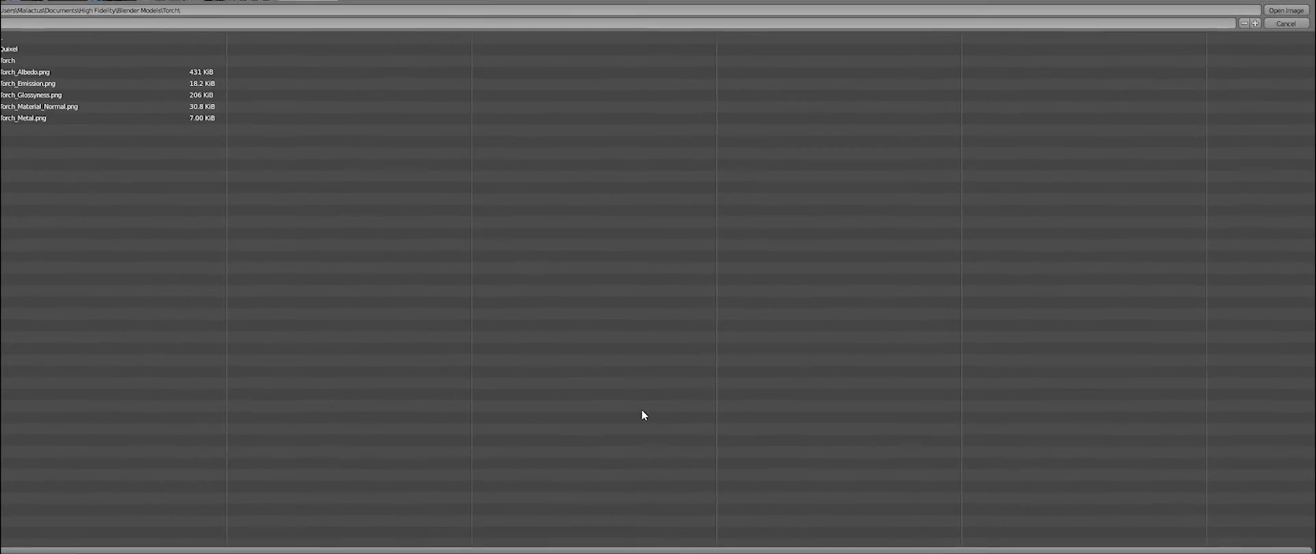
click(164, 101)
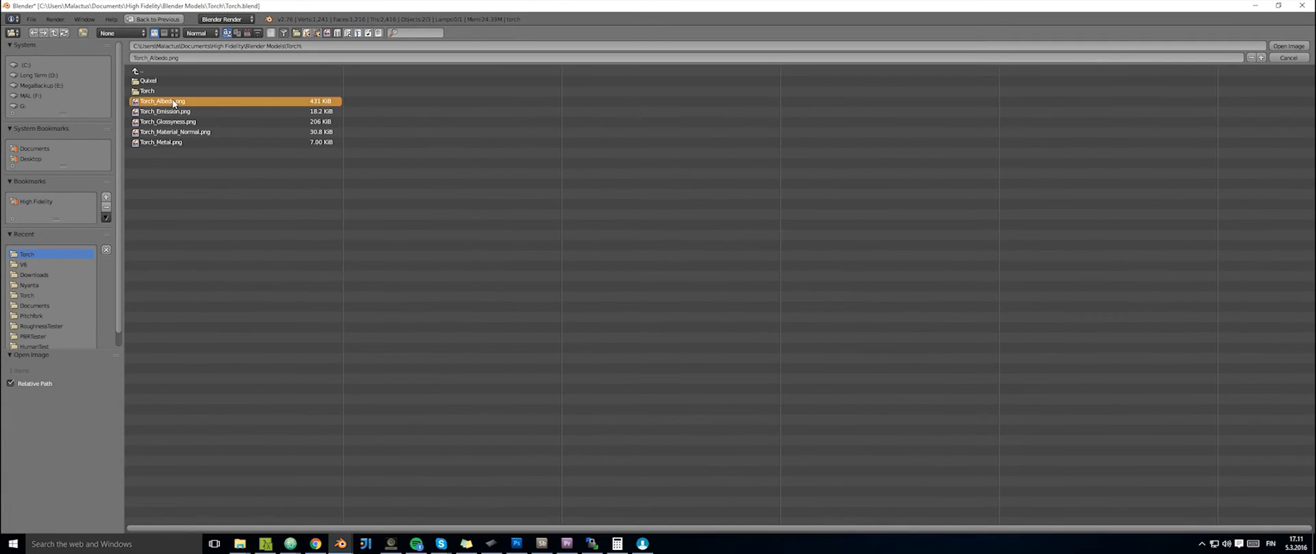
click(1280, 59)
- Assign the already loaded Torch_Albedo.png to the new texture and display that image in a widened UV/Image Editor
click(935, 396)
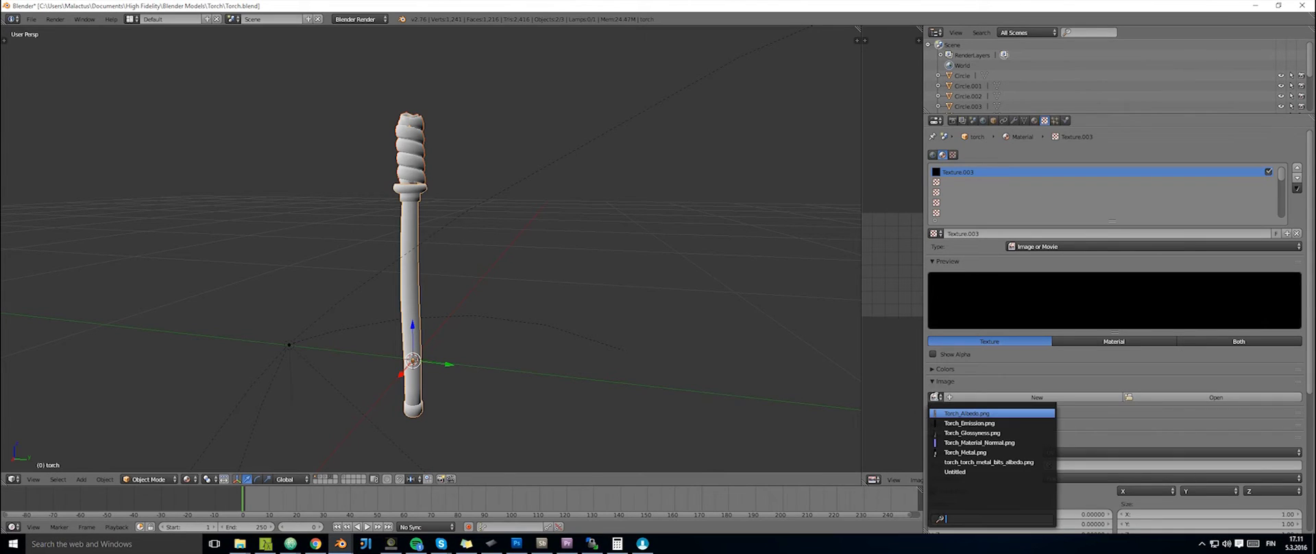
click(946, 412)
drag(861, 308, 730, 308)
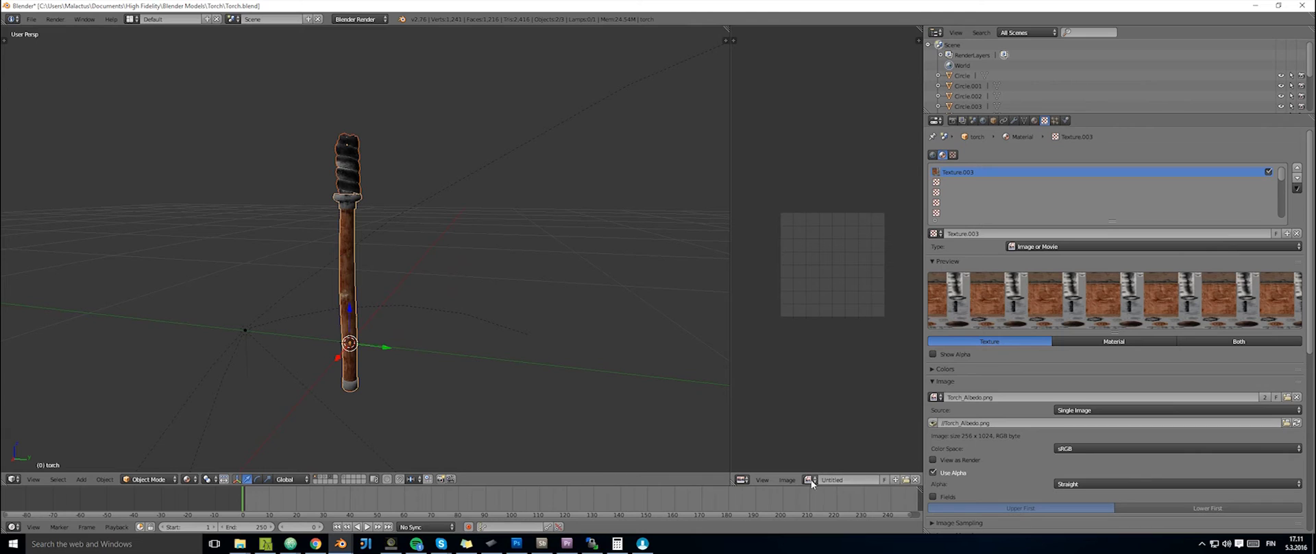
click(810, 479)
click(873, 409)
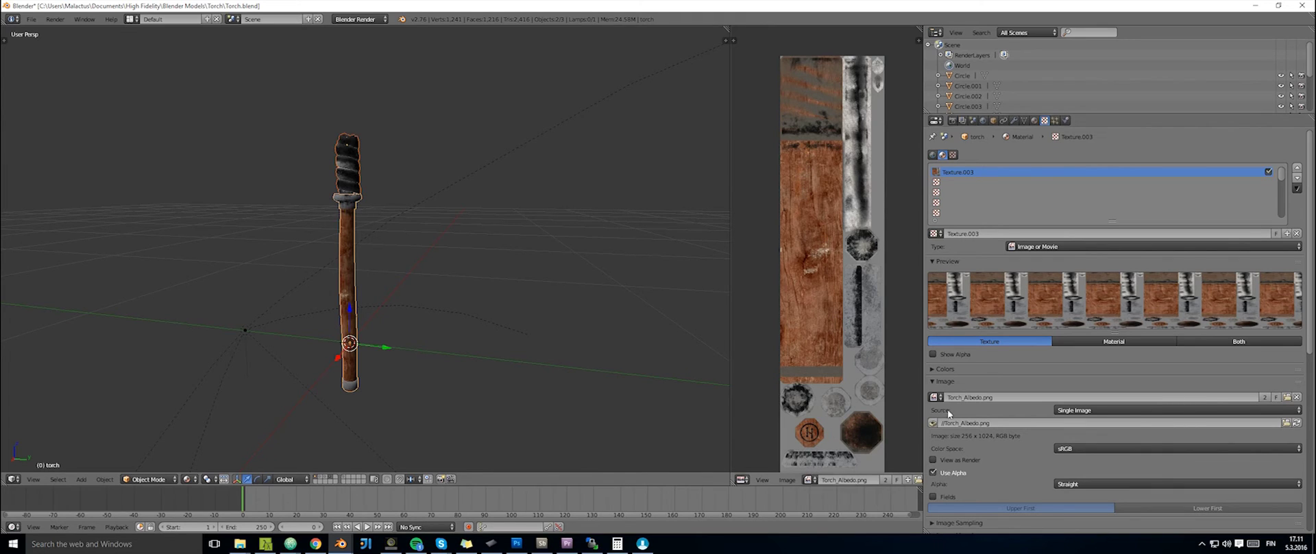
- Put the existing Albedo texture in the material's first texture slot and the existing Gloss texture in the second
click(936, 234)
click(1002, 247)
click(956, 182)
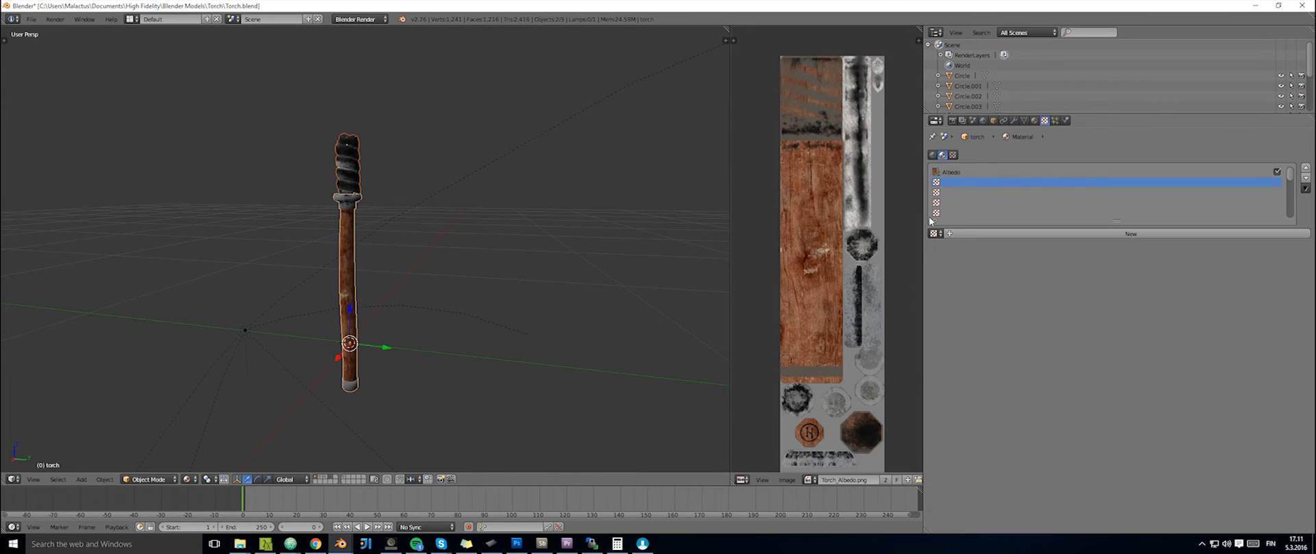
click(933, 234)
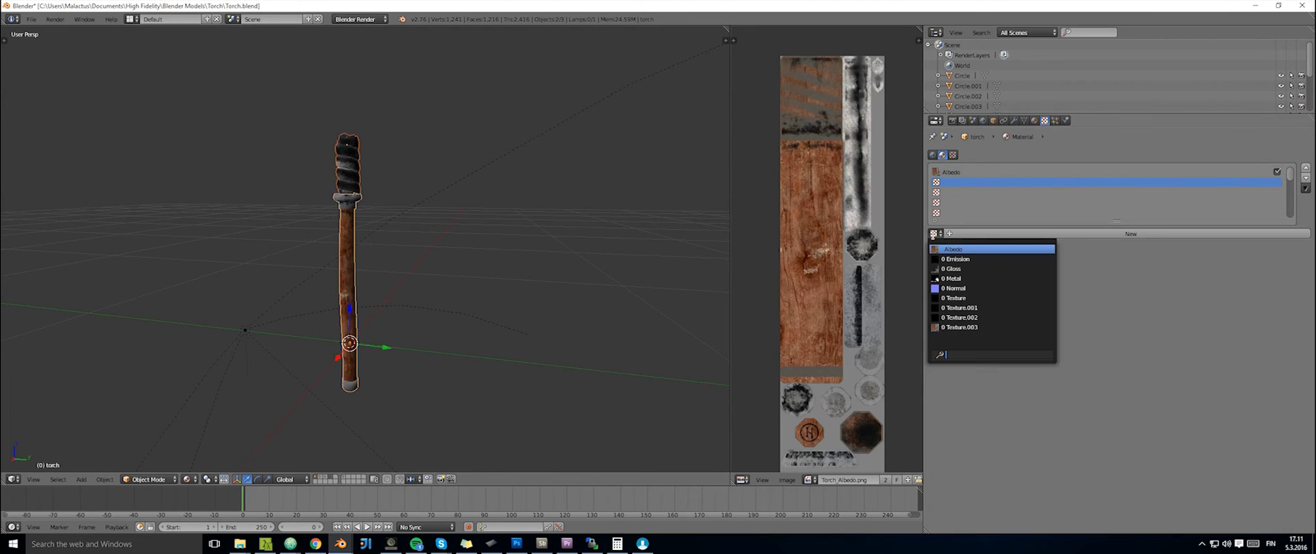
click(953, 269)
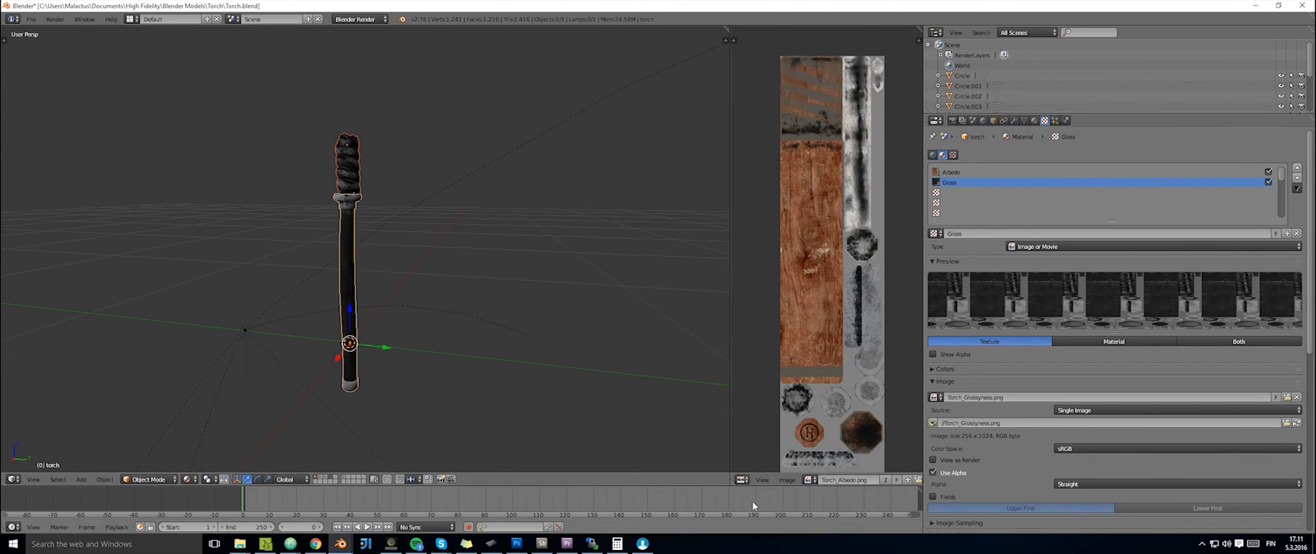
- Display Torch_Glossyness.png in the UV/Image Editor and compare it with the glossiness reference spheres in the High Fidelity window
click(809, 479)
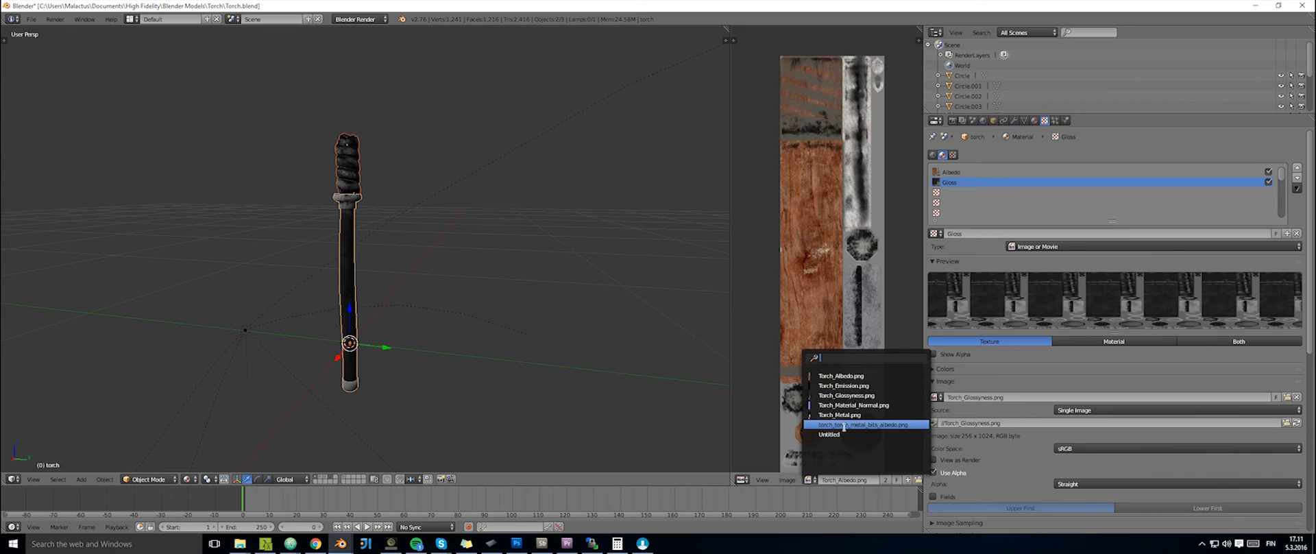
click(865, 396)
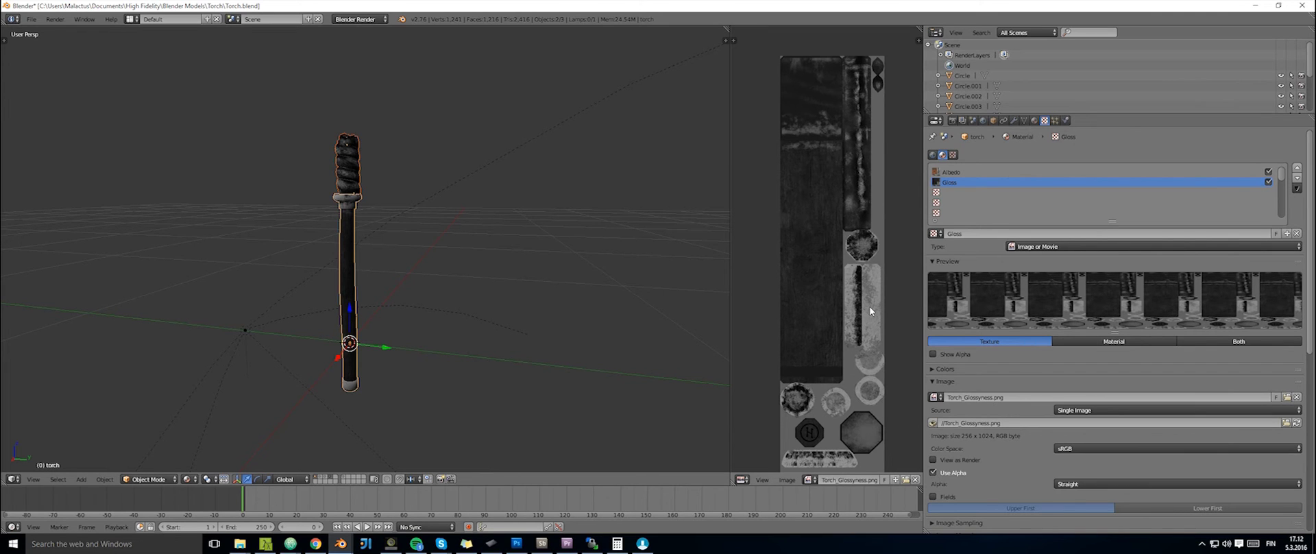
key(alt+Tab)
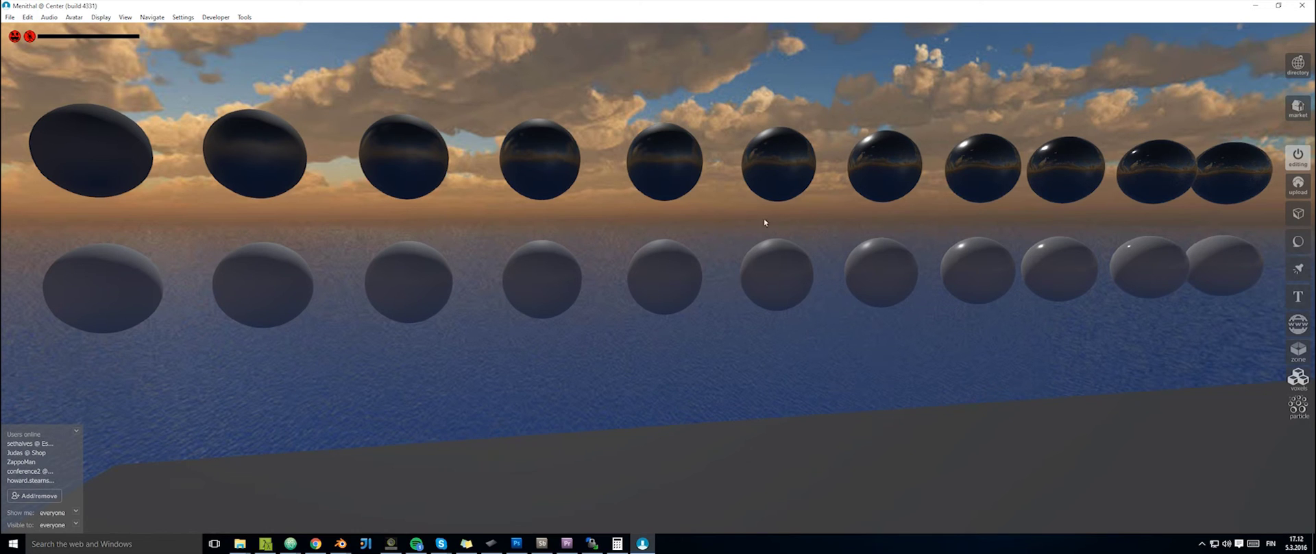
key(alt+Tab)
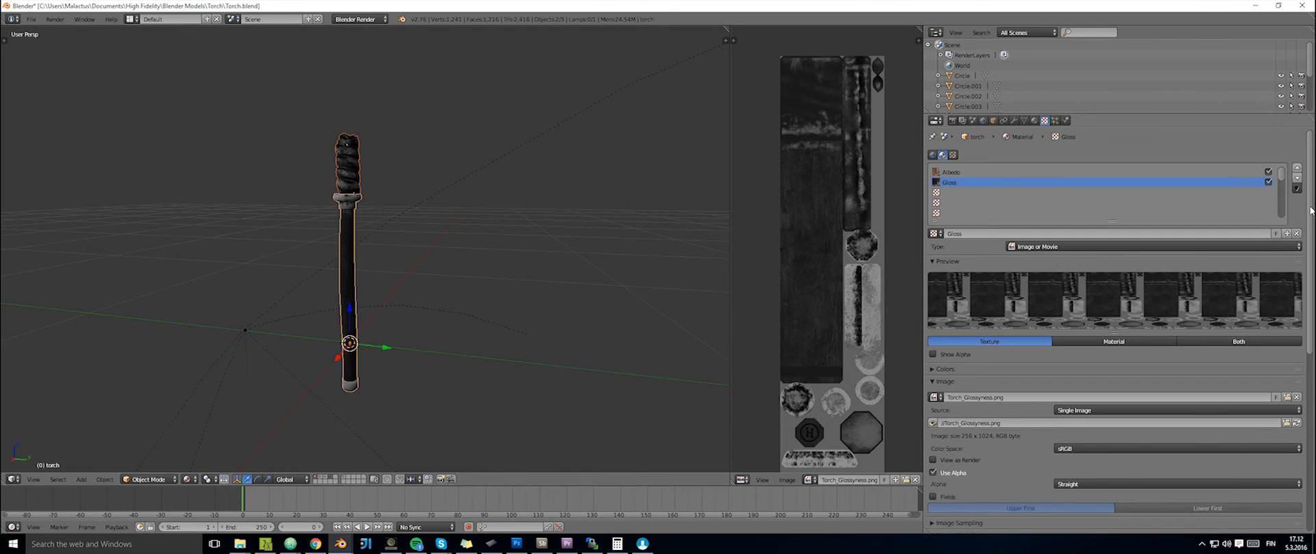
- Make the Gloss texture influence specular hardness instead of diffuse colour
scroll(1113, 414, down, 10)
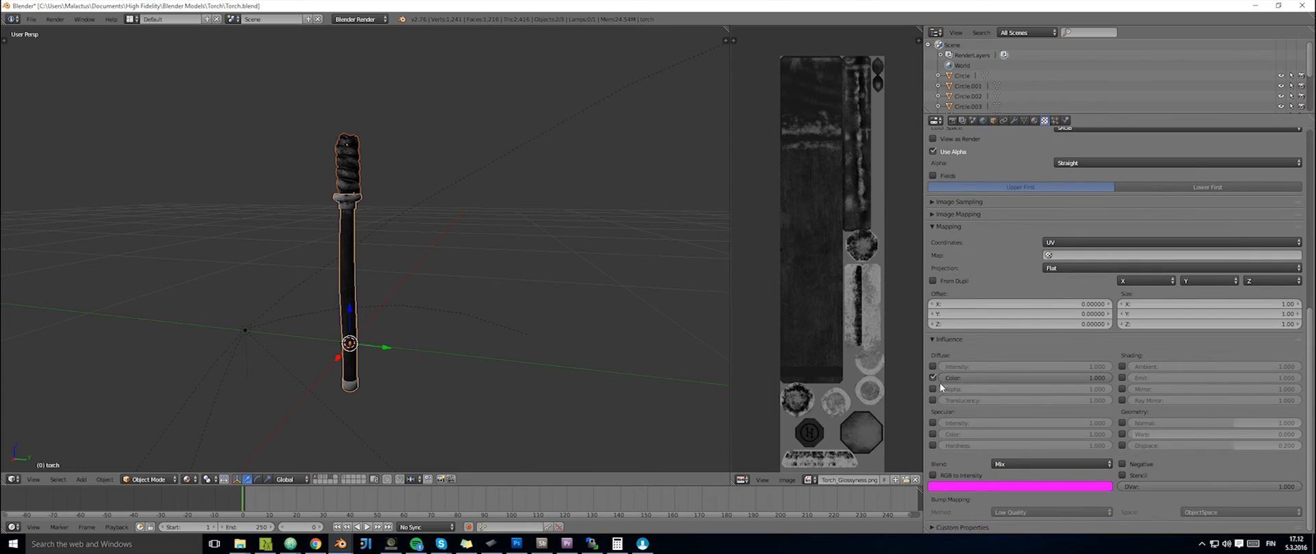
click(931, 377)
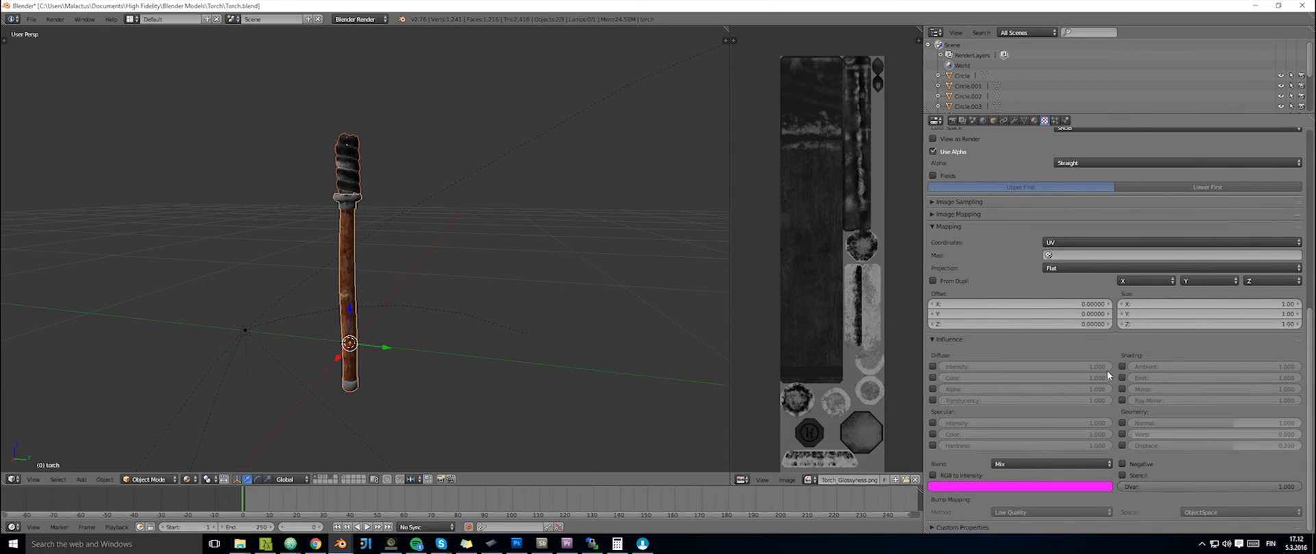
click(933, 445)
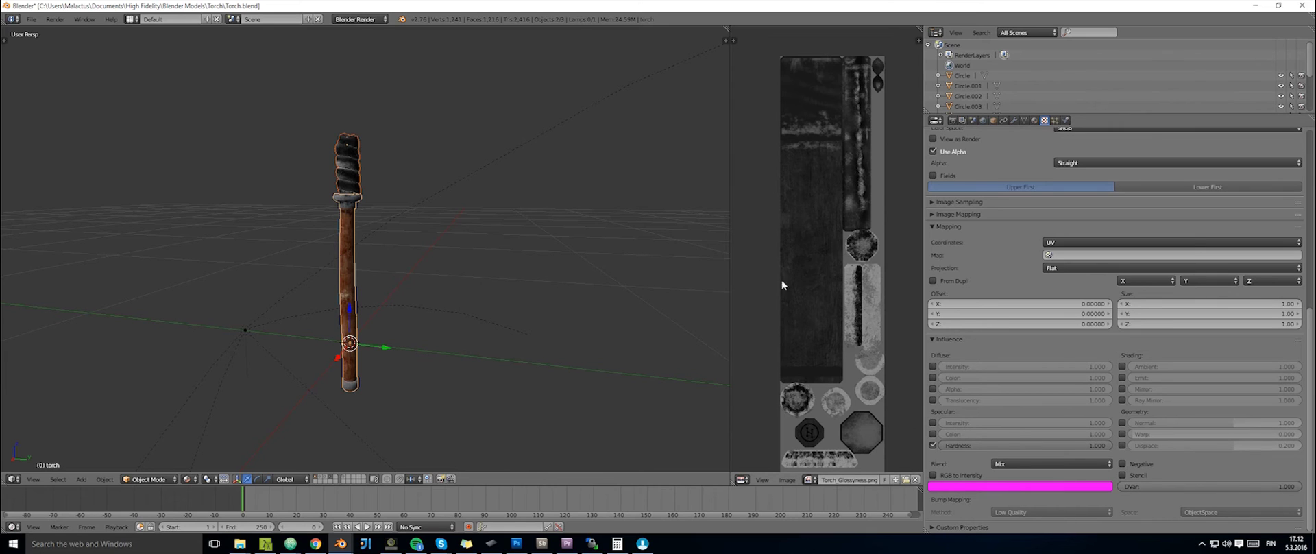
- Assign the existing Metal texture to the material's third texture slot
scroll(1300, 375, up, 10)
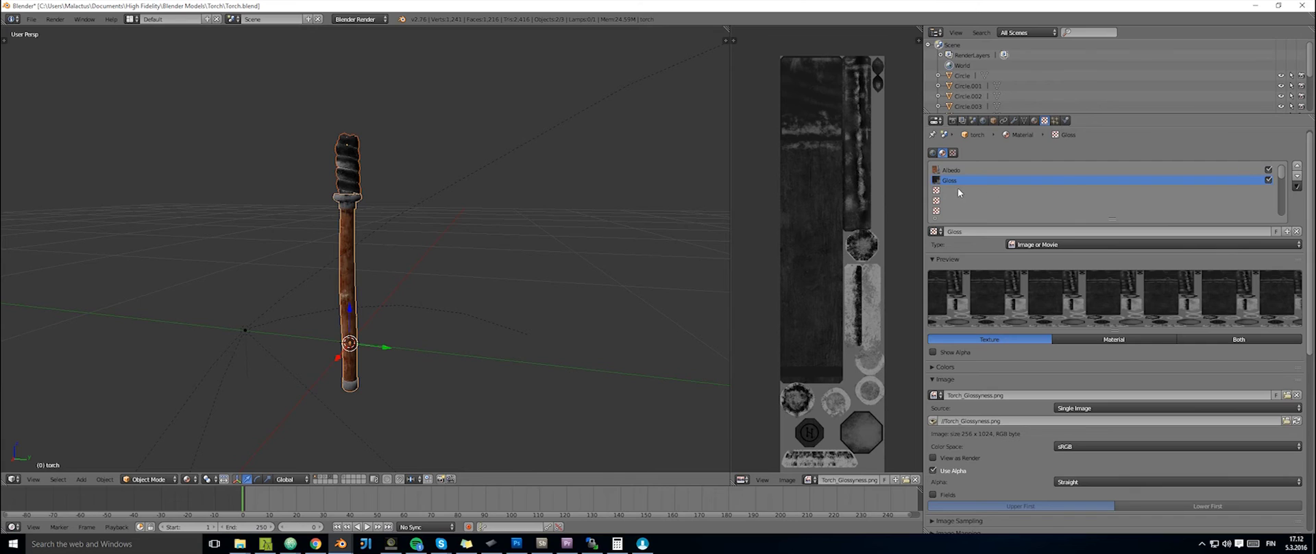
click(958, 191)
click(935, 231)
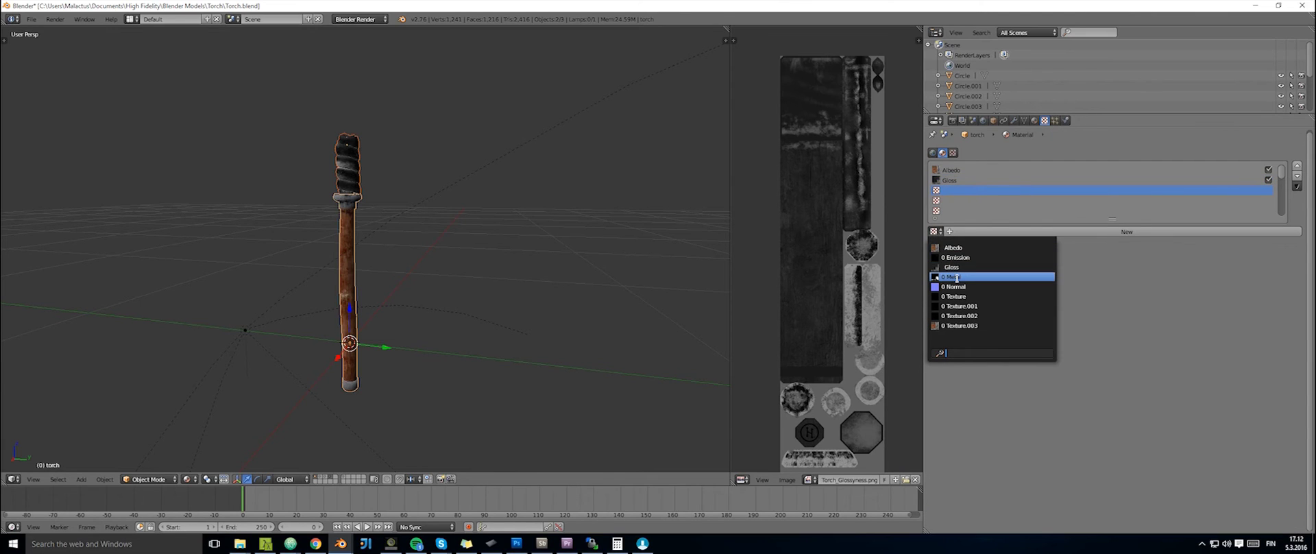
click(957, 277)
- Display Torch_Metal.png in the UV/Image Editor and compare it with the reference spheres in the High Fidelity window
click(743, 479)
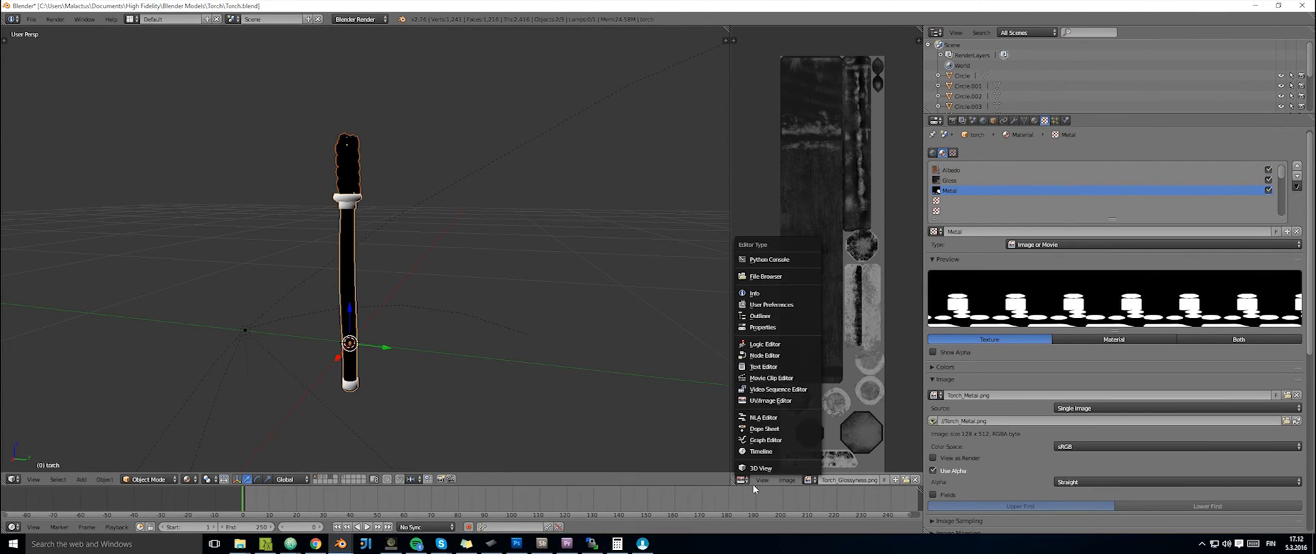
click(809, 479)
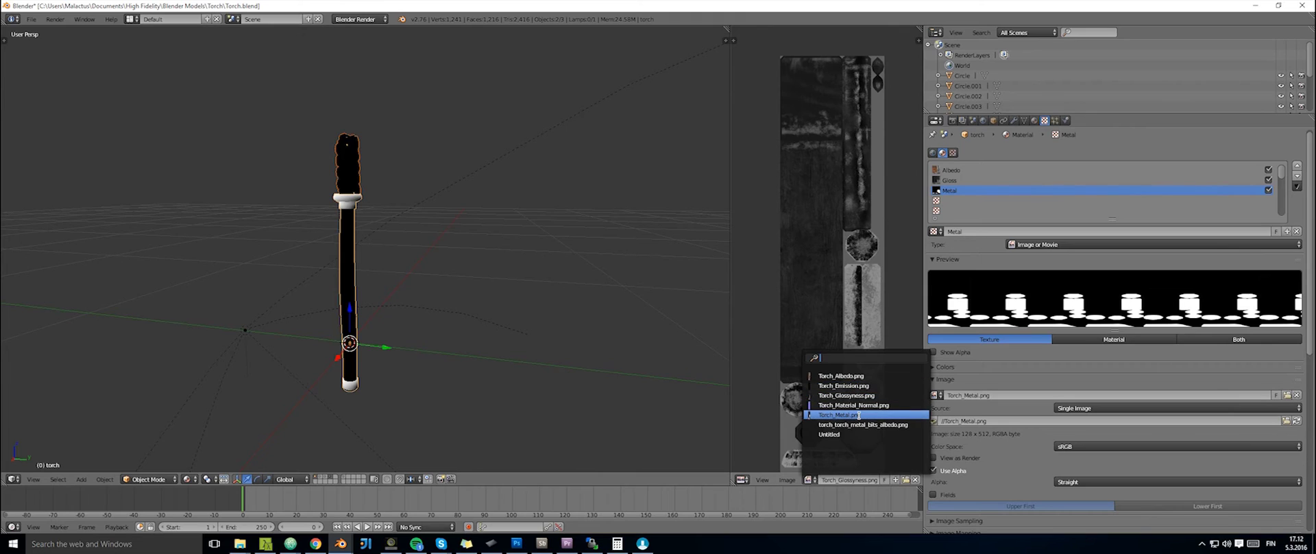
click(839, 415)
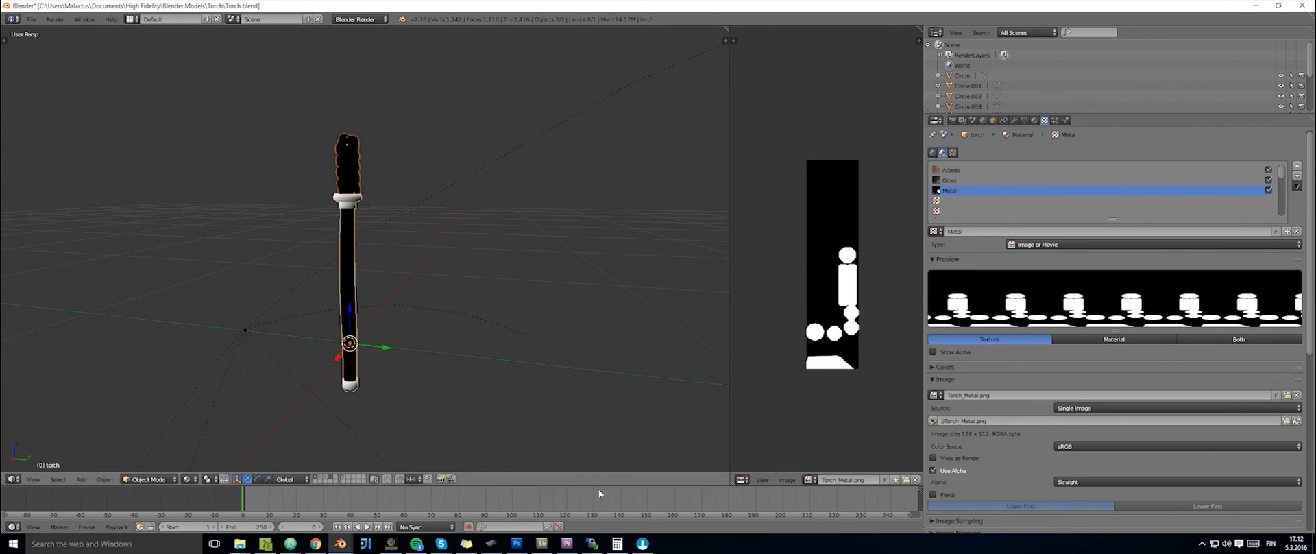
click(643, 544)
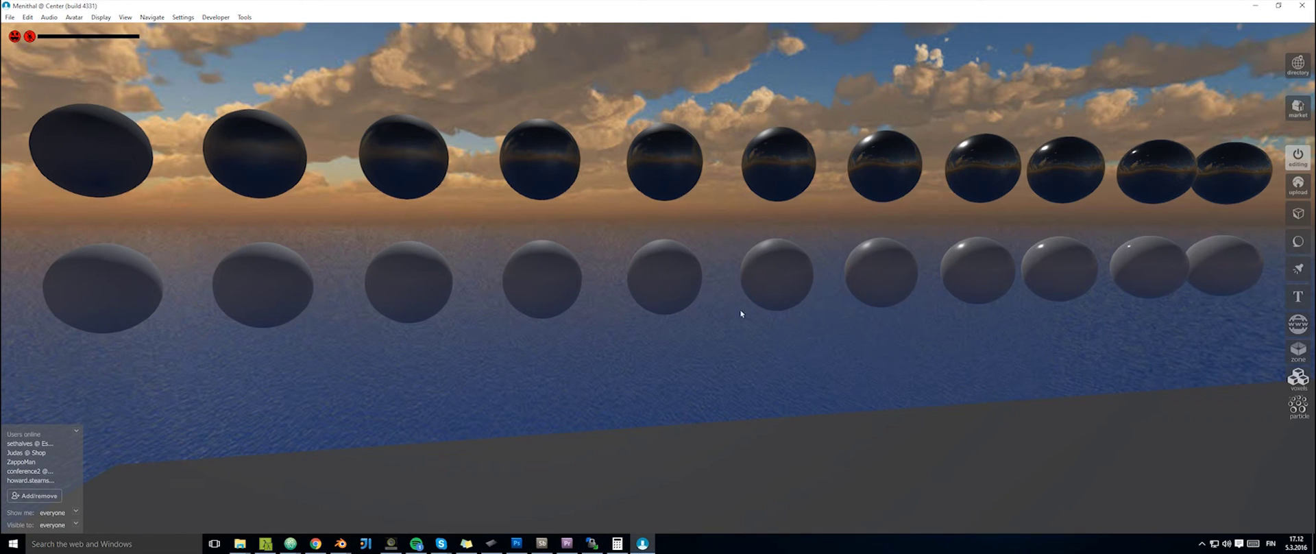
key(alt+Tab)
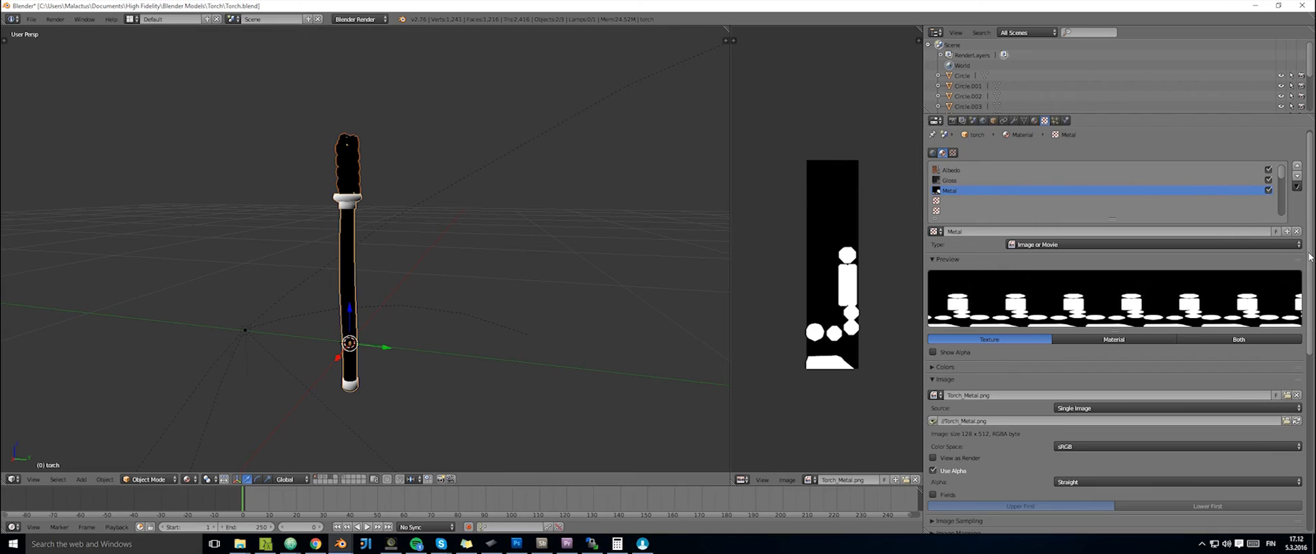
- Make the Metal texture influence specular intensity instead of diffuse colour
scroll(1292, 411, down, 10)
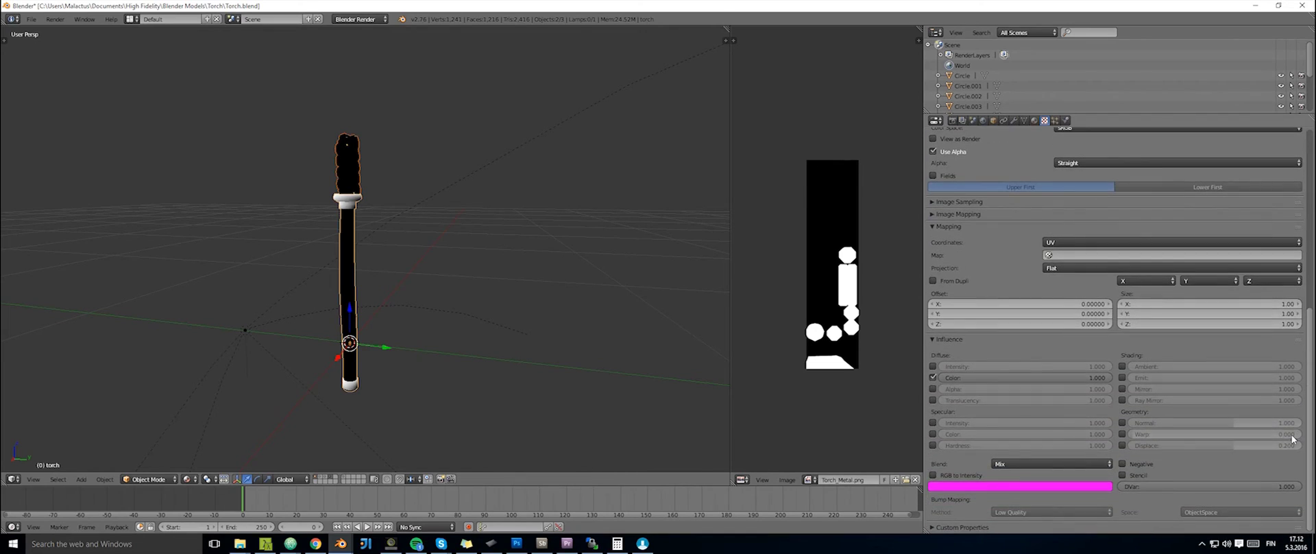
click(933, 378)
click(932, 422)
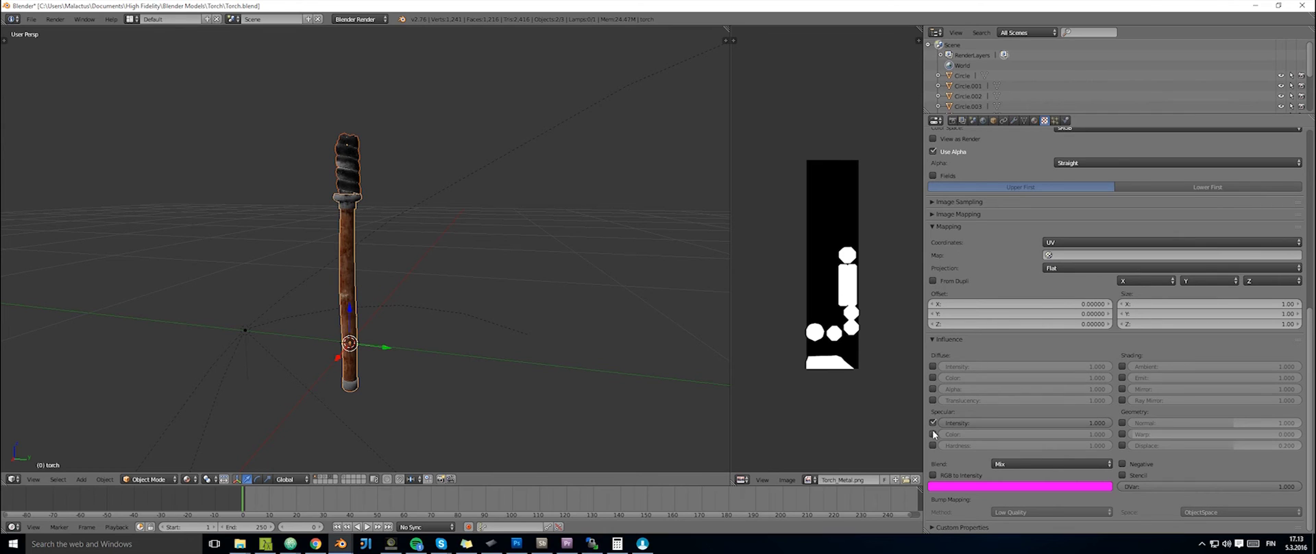
click(932, 434)
click(933, 432)
scroll(1038, 203, up, 10)
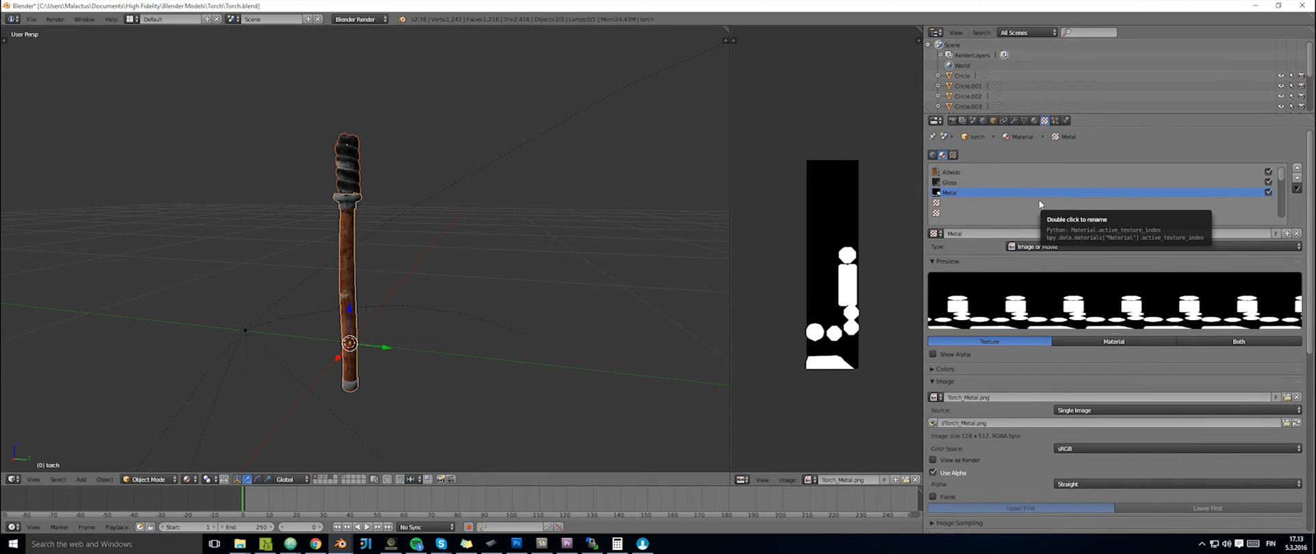
- Assign the existing Normal texture to the material's fourth texture slot
click(1034, 120)
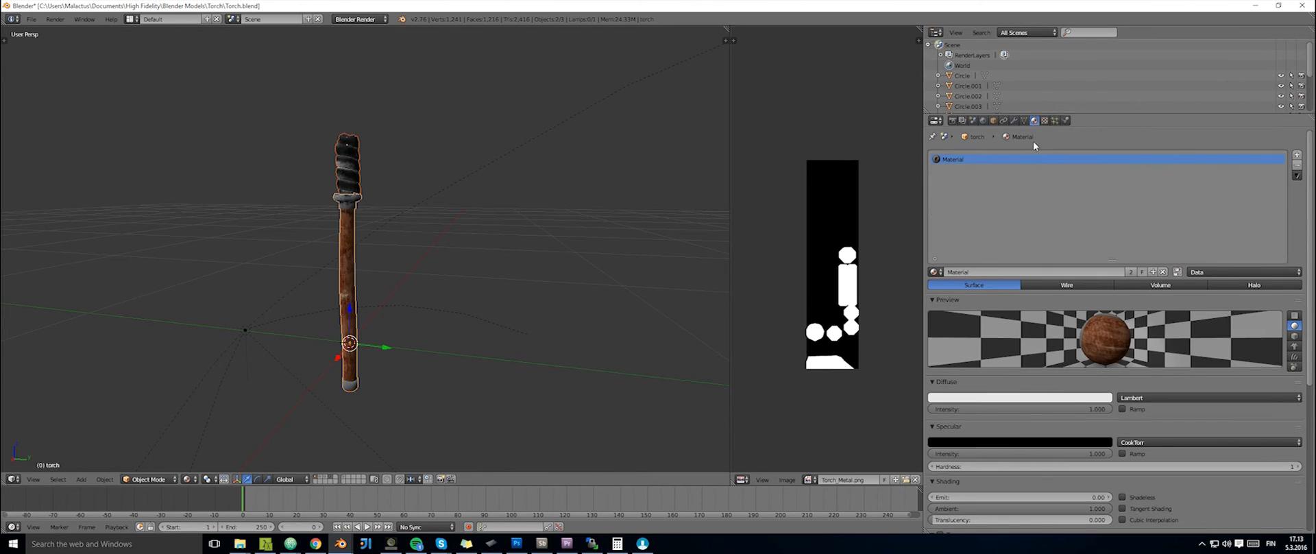
click(1044, 121)
click(934, 233)
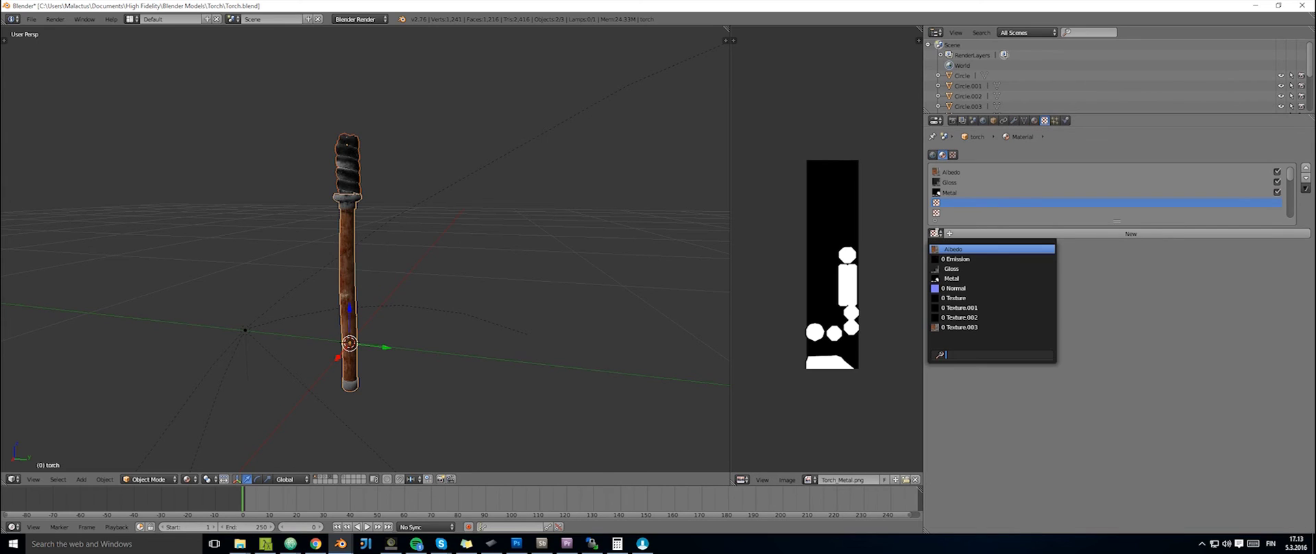
click(948, 288)
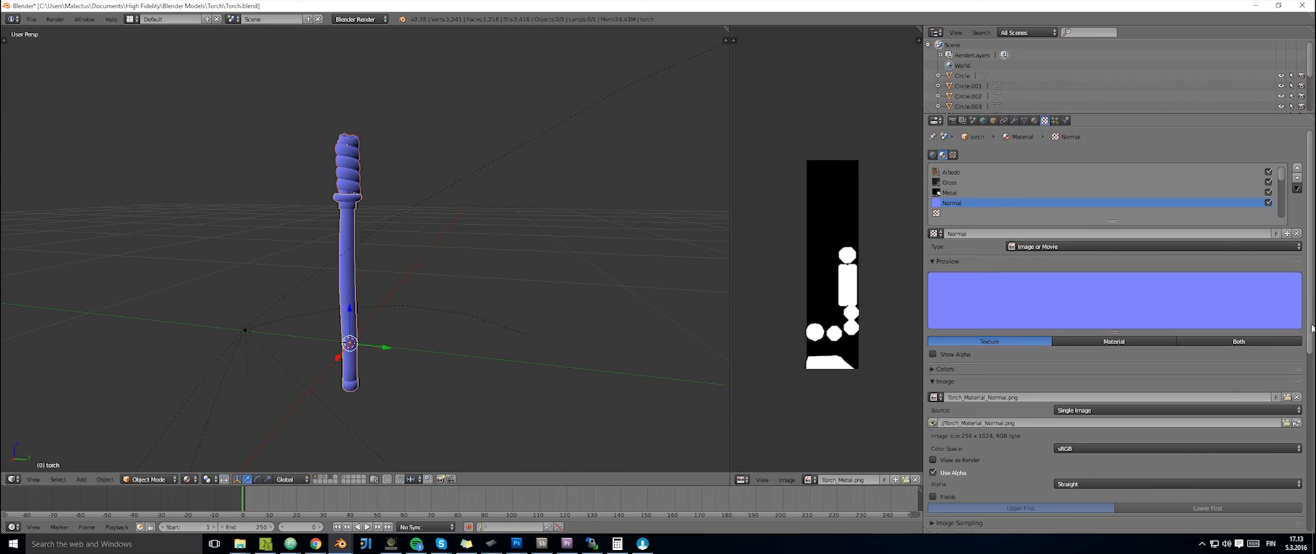
- Make the Normal texture influence geometry normals instead of diffuse colour, and display its normal map image in the UV/Image Editor
scroll(1219, 421, down, 10)
click(932, 395)
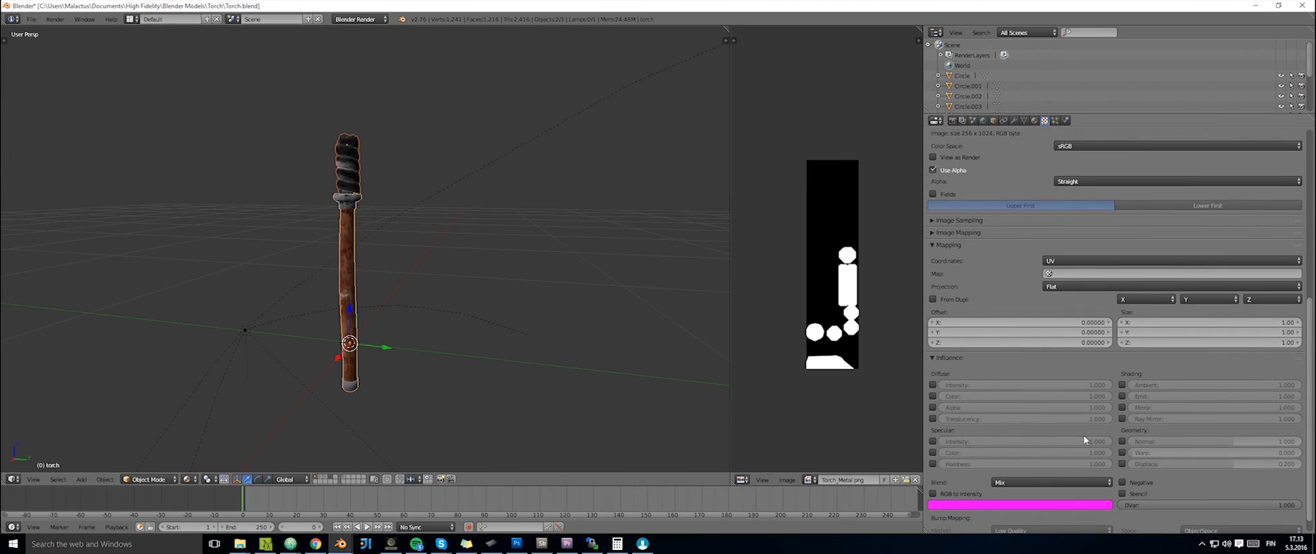
click(1122, 440)
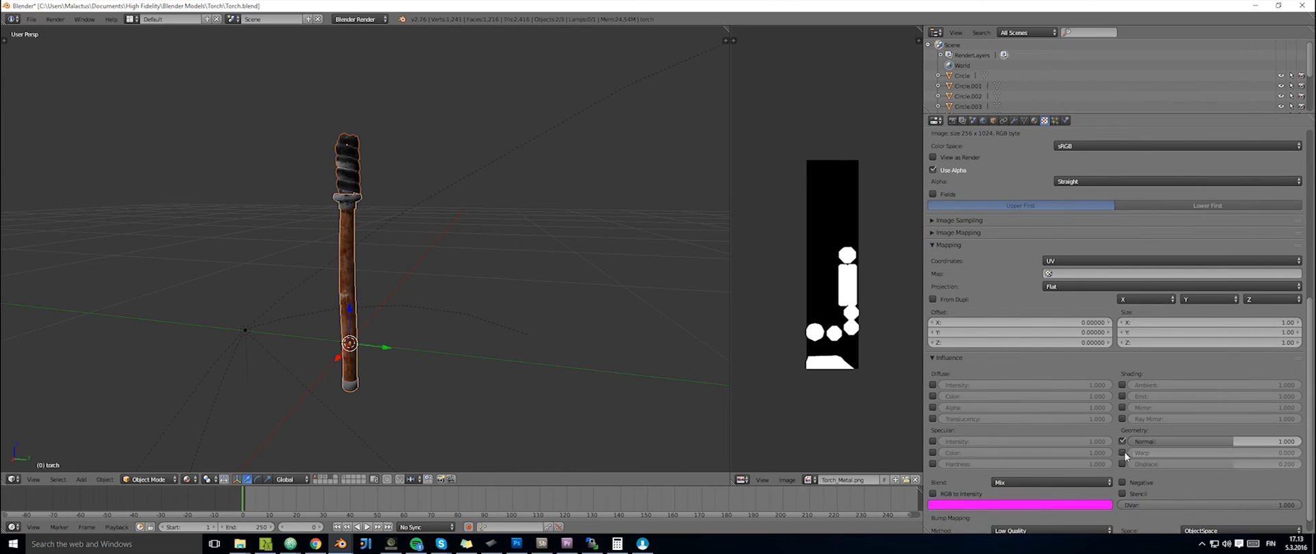
click(809, 479)
click(898, 405)
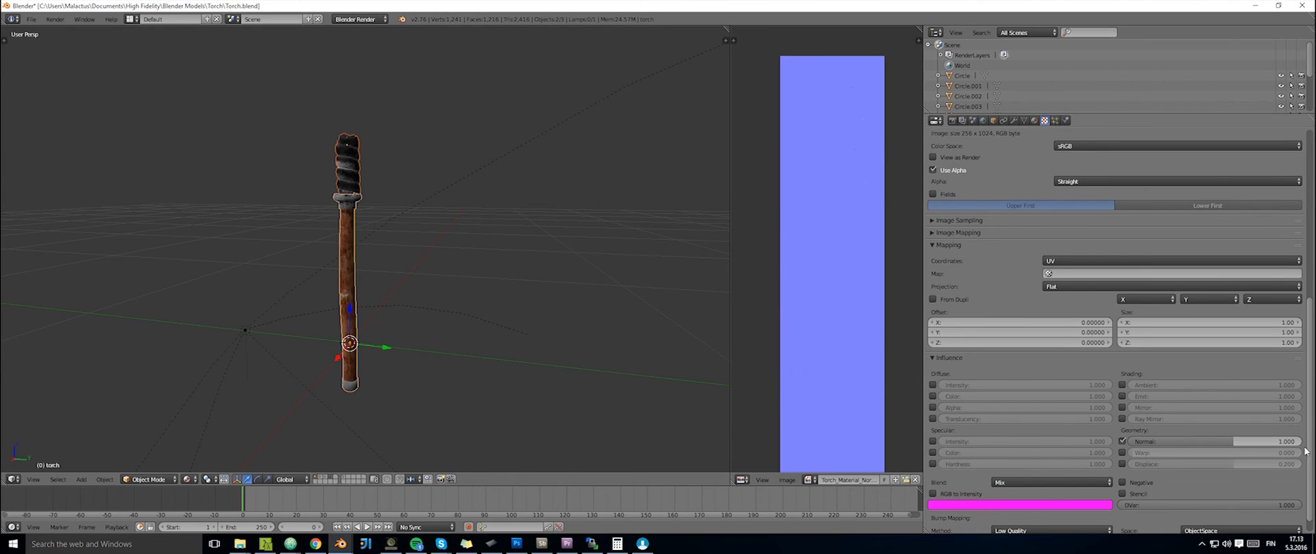
- Assign the existing Emission texture to the fifth texture slot and display Torch_Emission.png in the UV/Image Editor
scroll(1165, 240, up, 10)
click(958, 212)
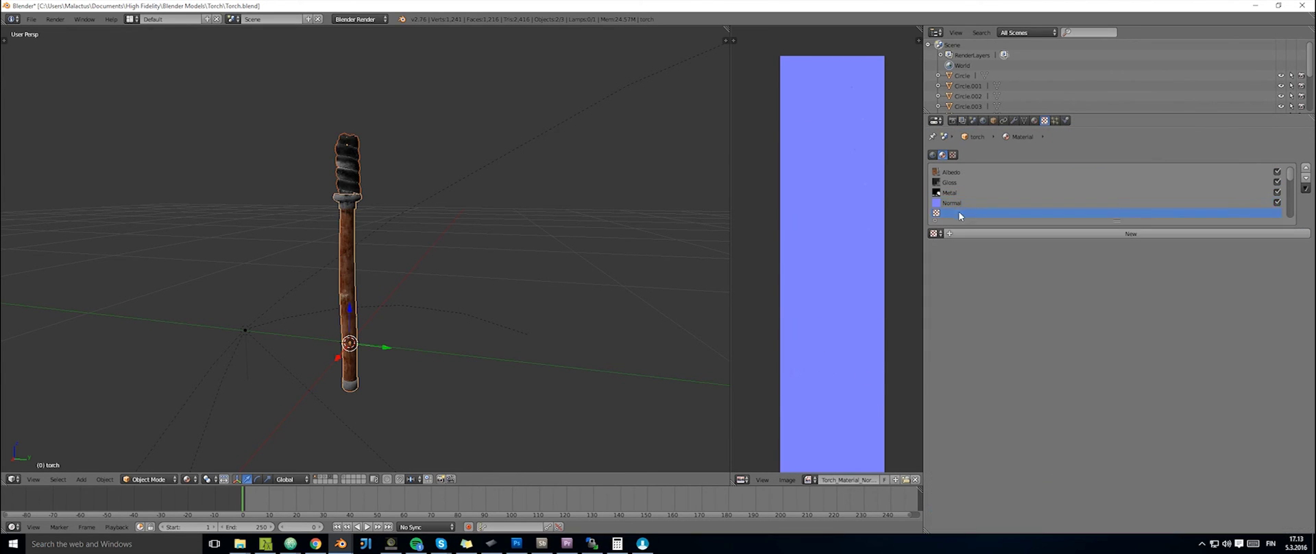
click(934, 232)
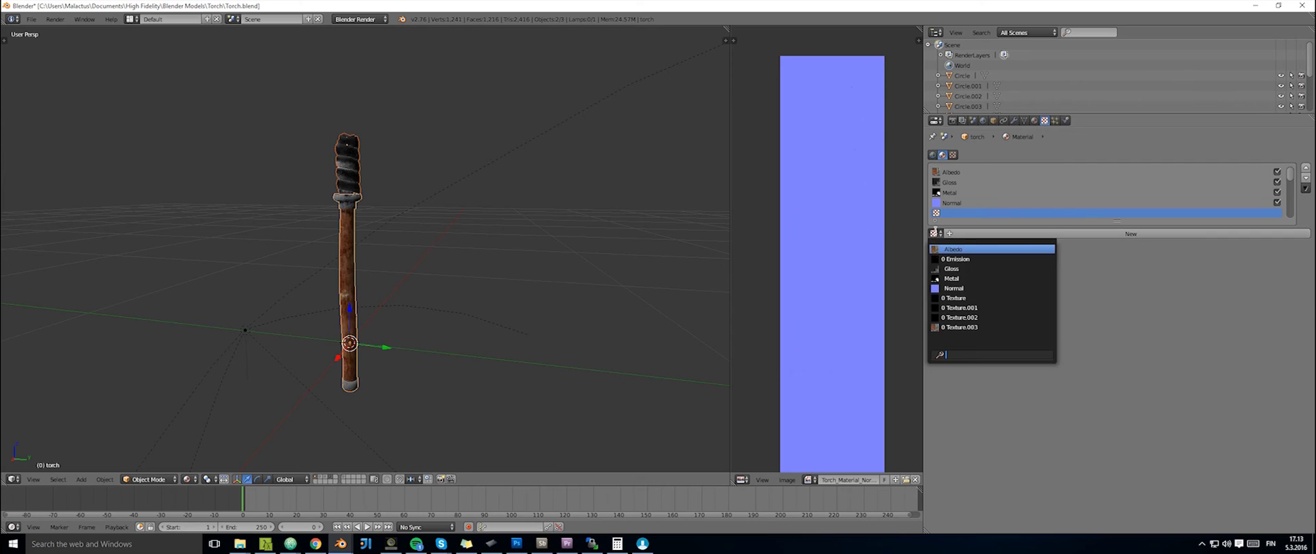
click(960, 259)
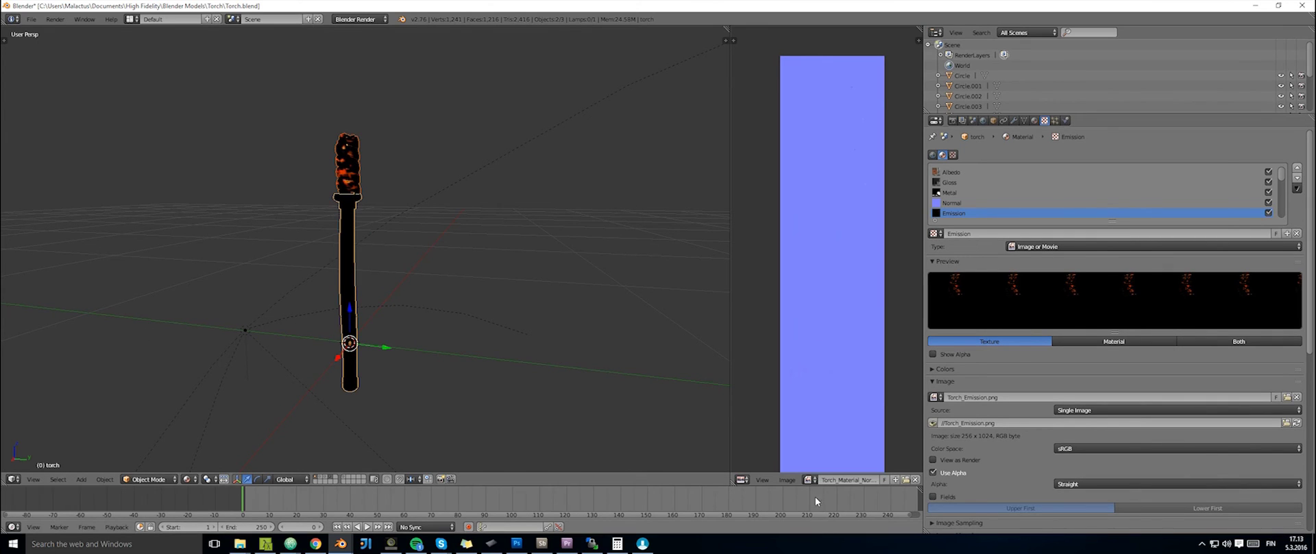
click(810, 479)
click(843, 386)
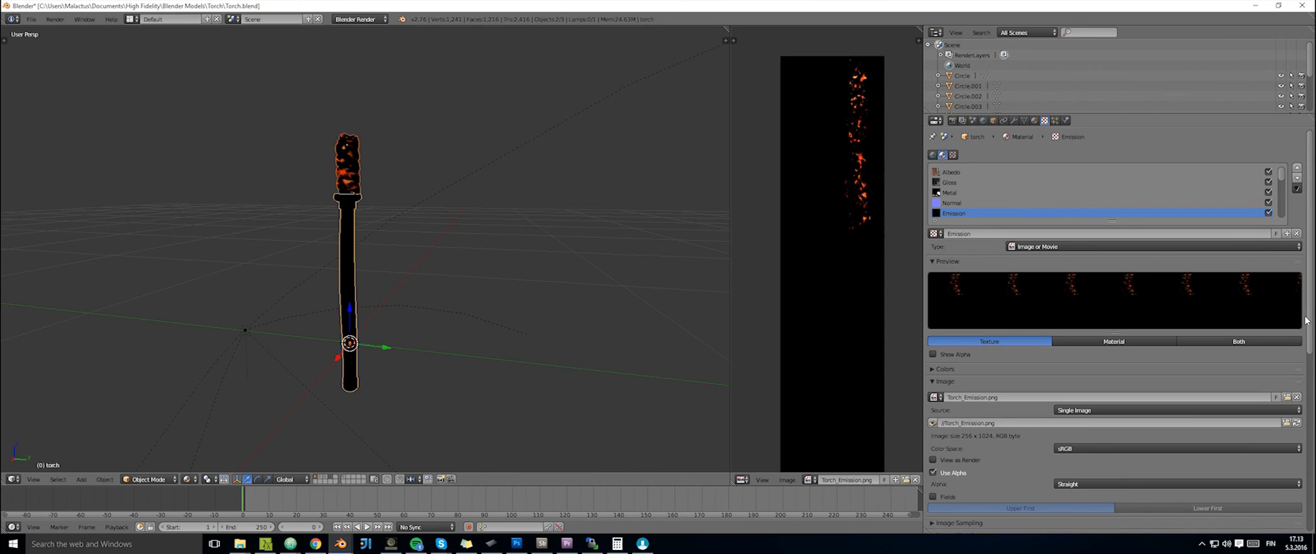
- Make the Emission texture influence shading emit instead of diffuse colour
scroll(1236, 479, down, 10)
click(933, 382)
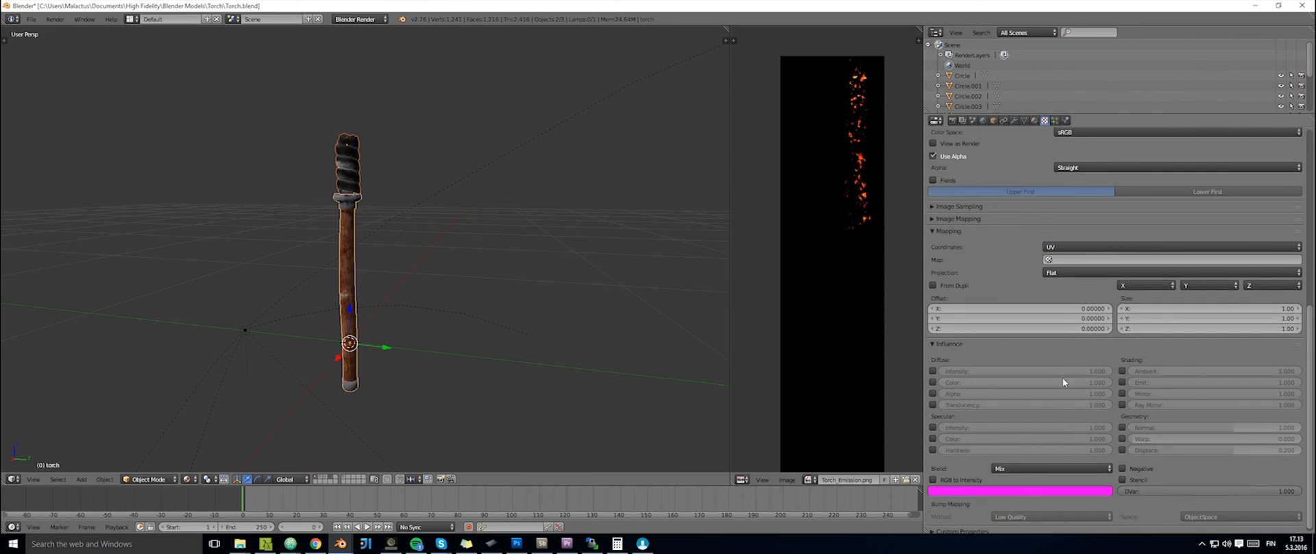
click(1121, 382)
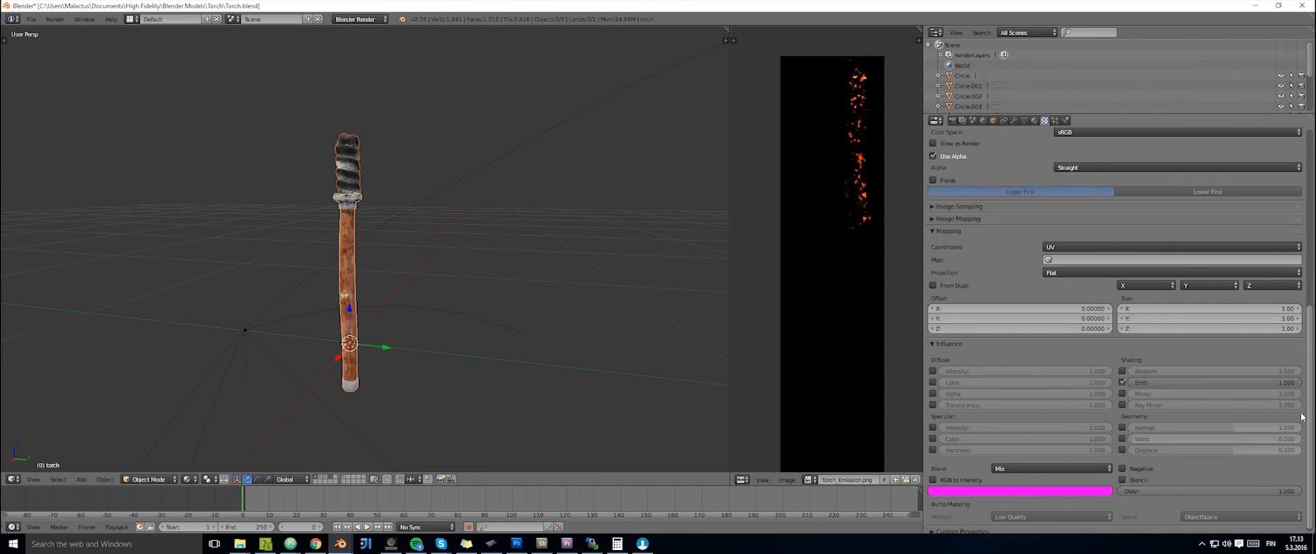
scroll(1302, 416, up, 10)
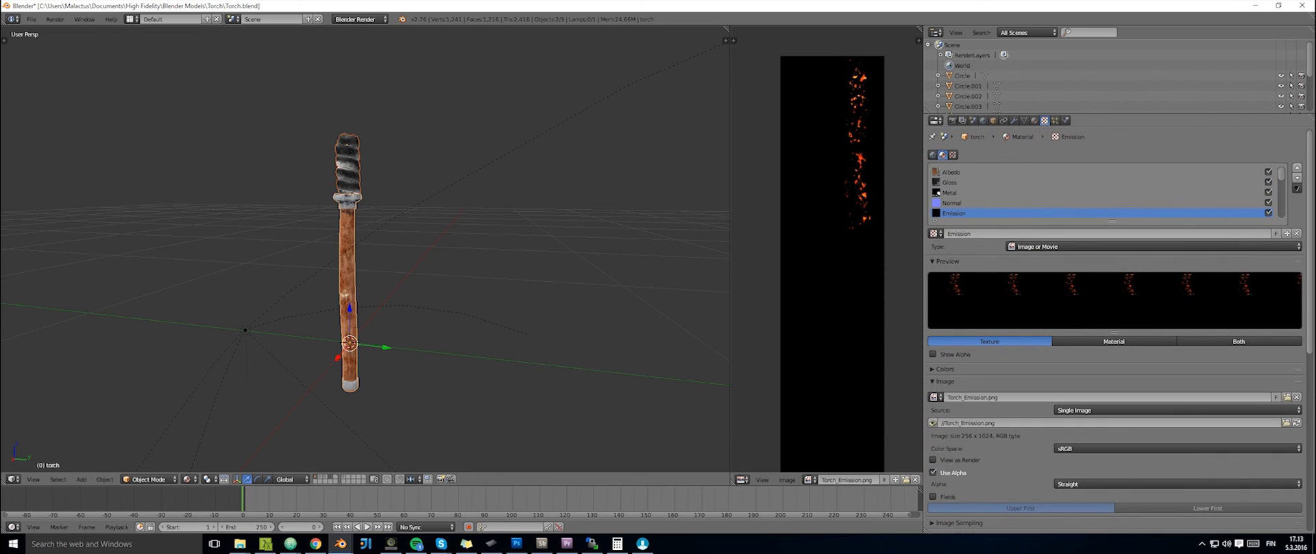
click(32, 19)
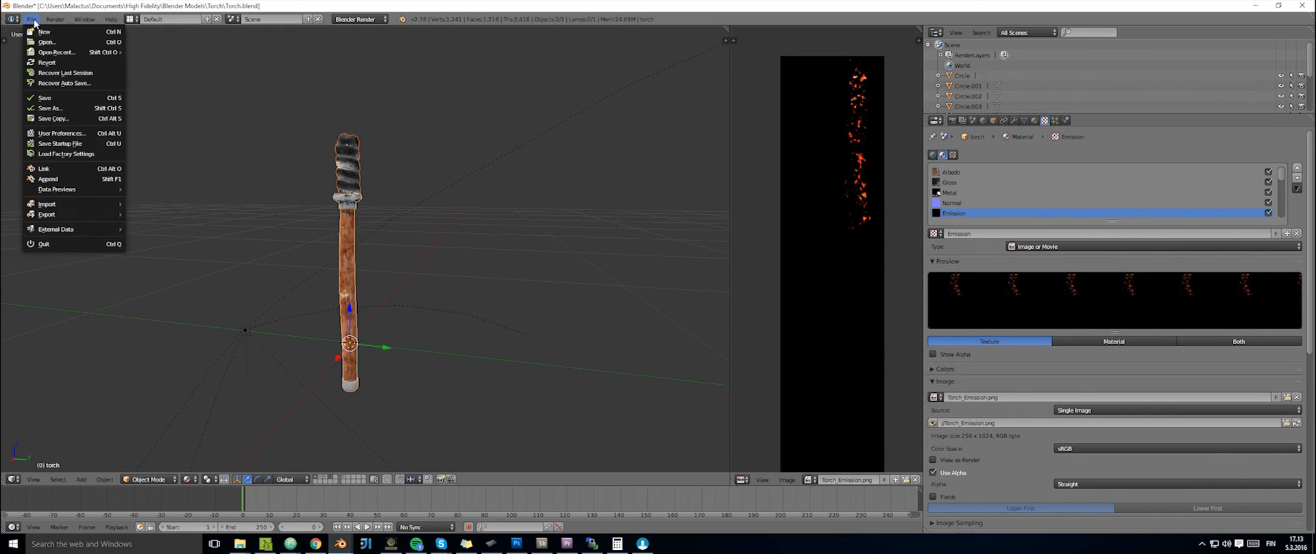
mouse_move(63, 220)
click(154, 234)
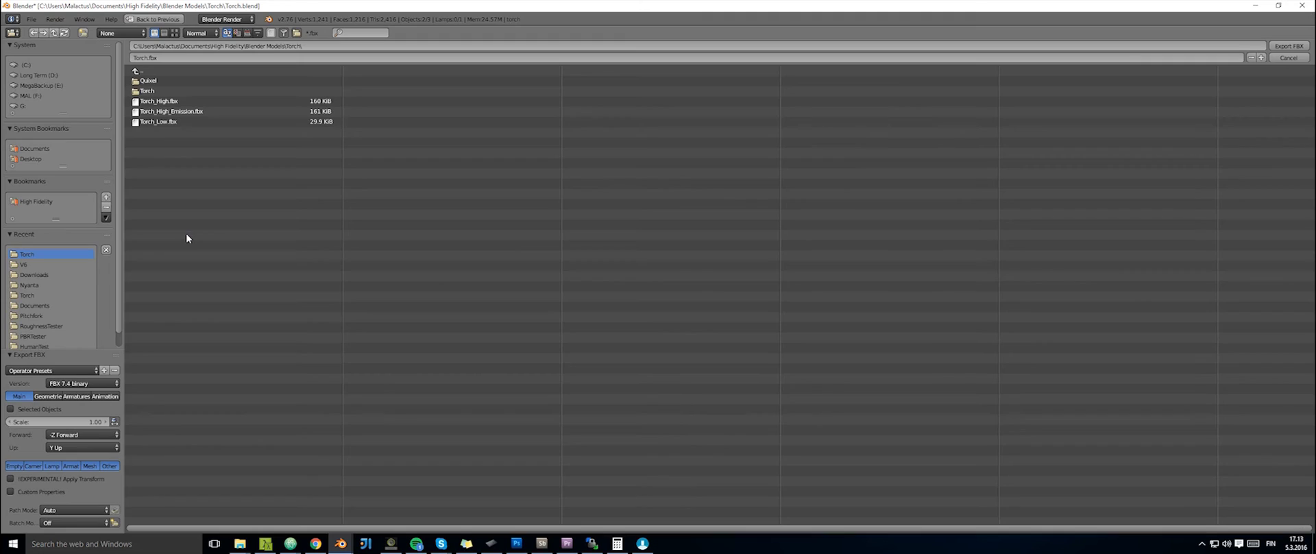
click(1288, 58)
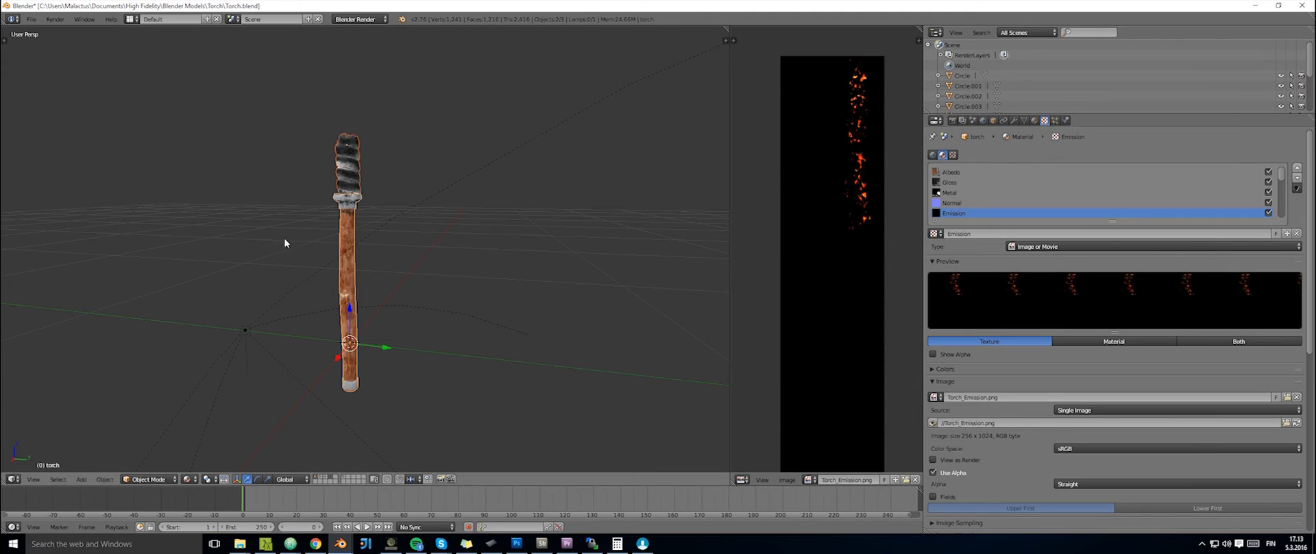
- Select the torch's head and handle, limit their FBX export to armatures and meshes, and choose the path mode
right_click(346, 165)
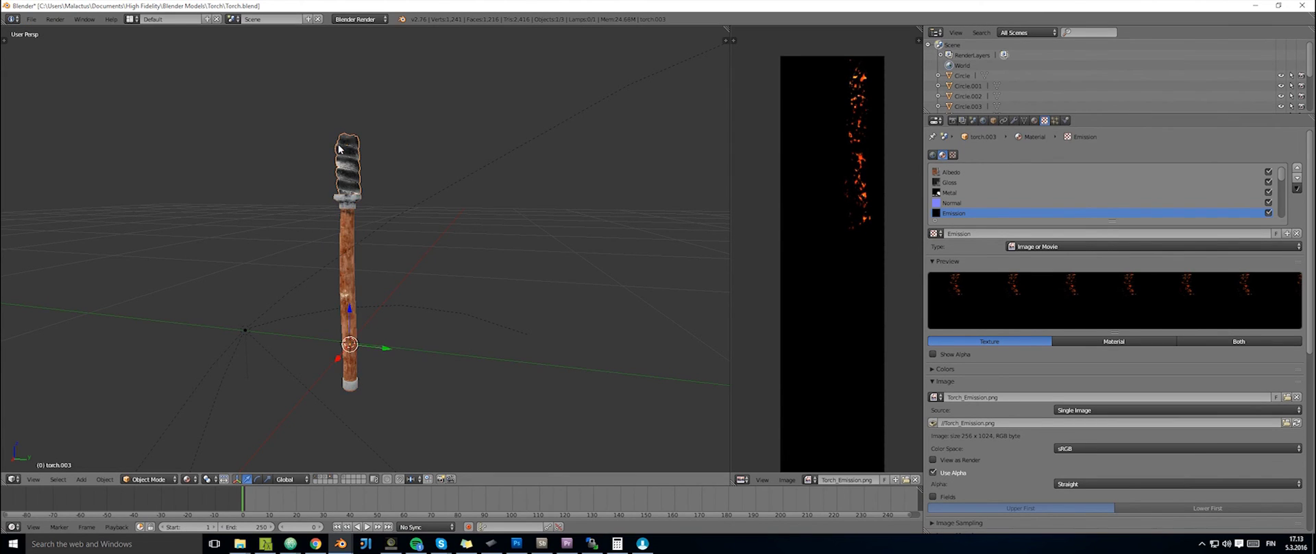
shift+right_click(348, 225)
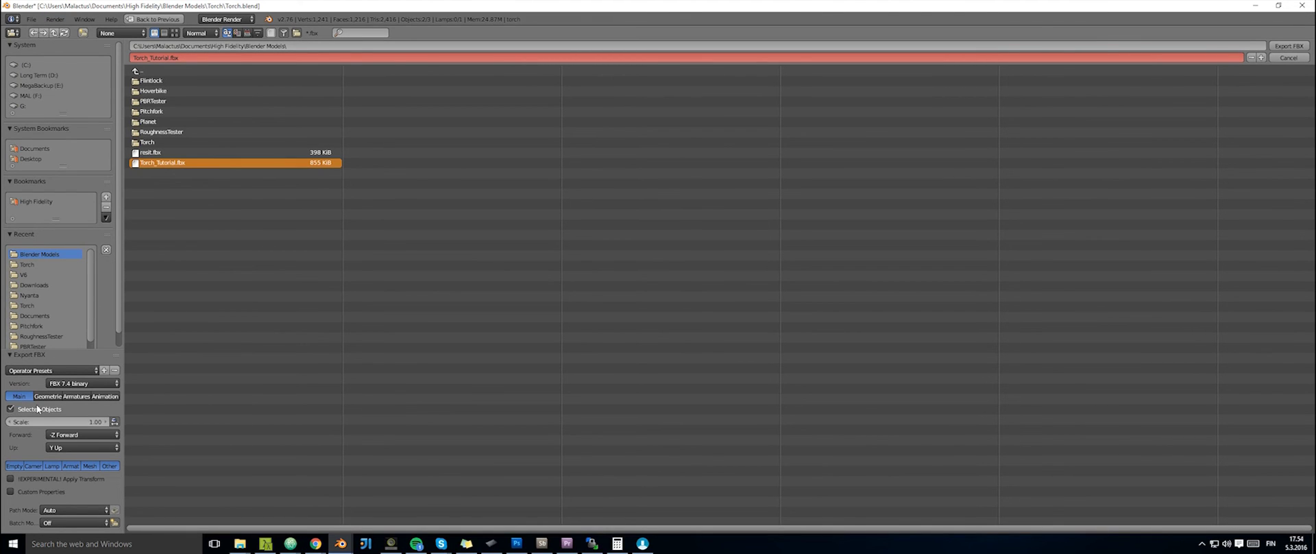
click(71, 466)
shift+click(89, 466)
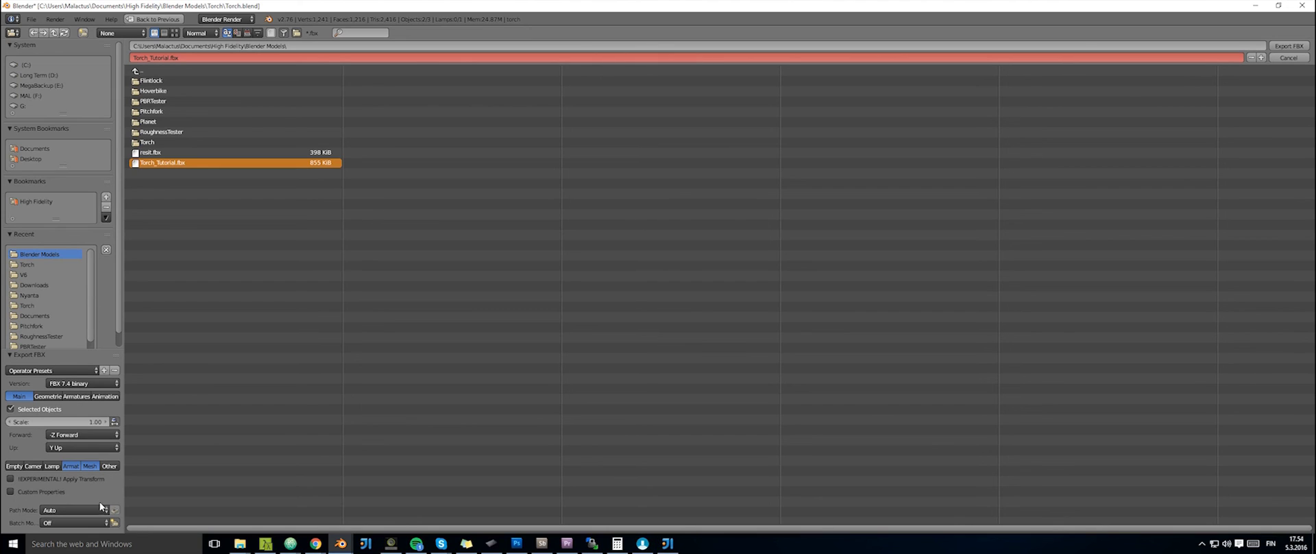
click(69, 510)
click(69, 444)
- Go through the geometry, armature and animation settings of the FBX export and turn off baked animation
click(48, 396)
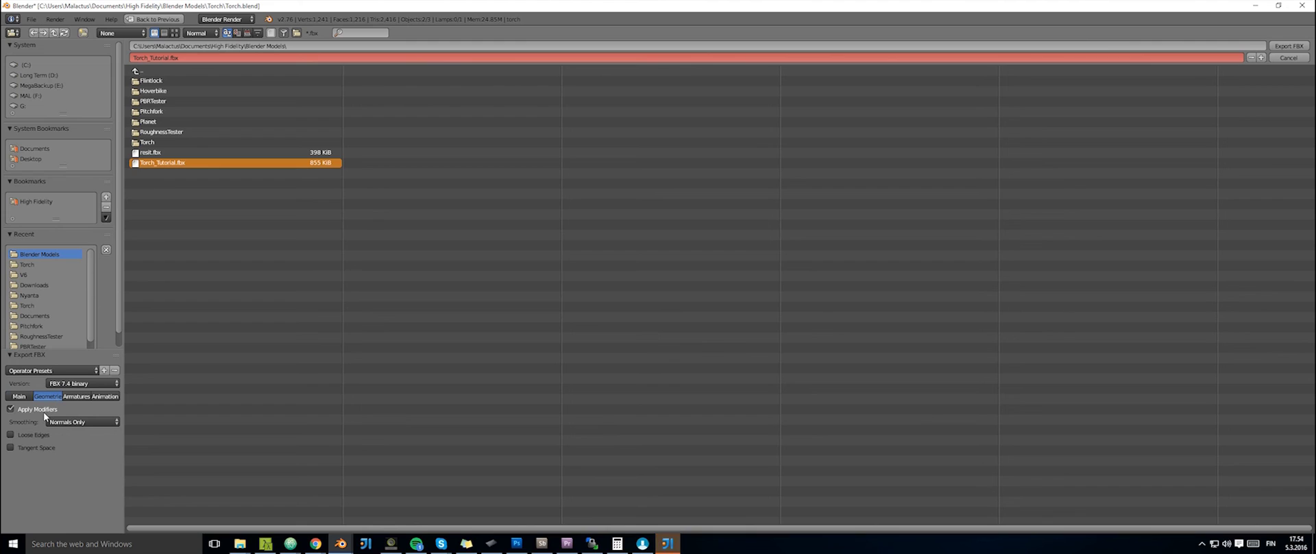
click(73, 396)
click(105, 396)
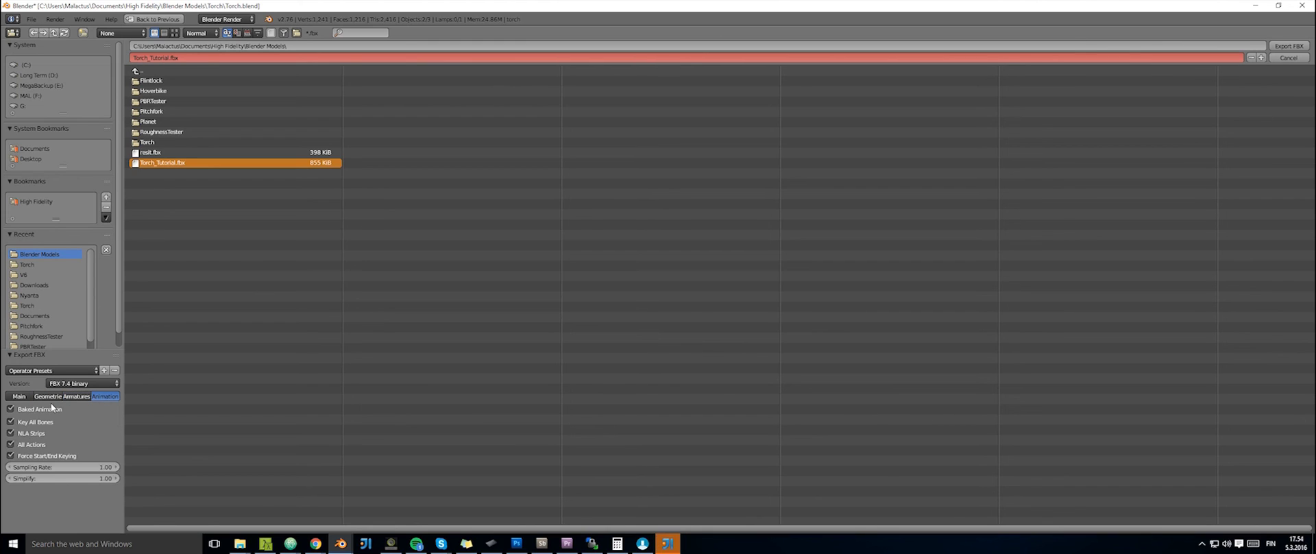
click(33, 411)
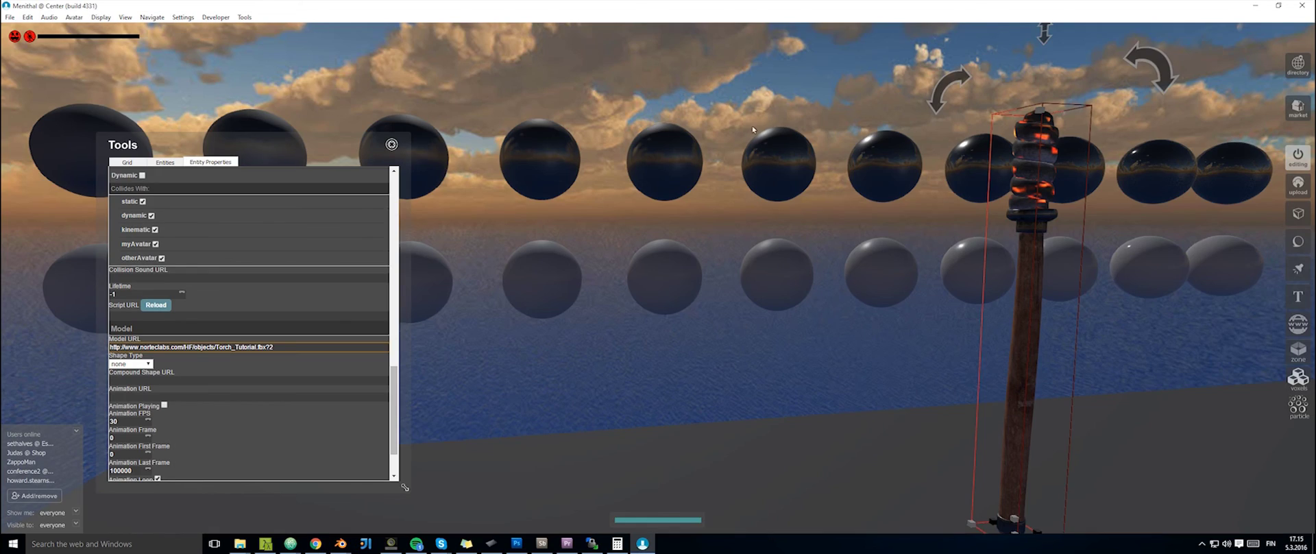
- Switch to High Fidelity, examine the torch's glow and surface from several sides beside the reference spheres, and close the entity tools window
key(d)
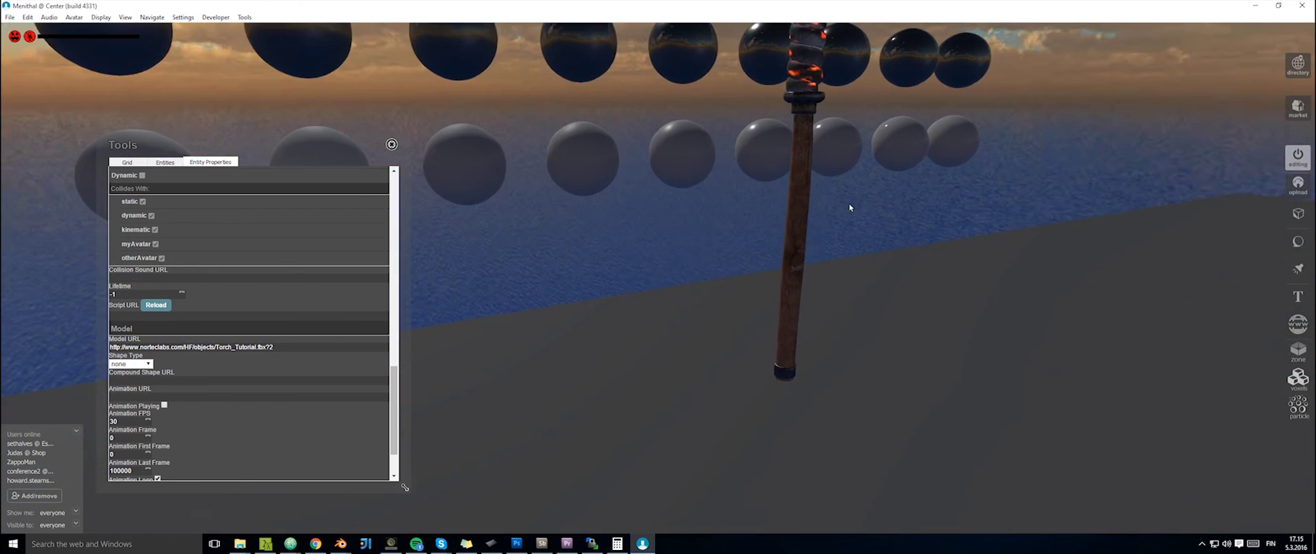
key(d)
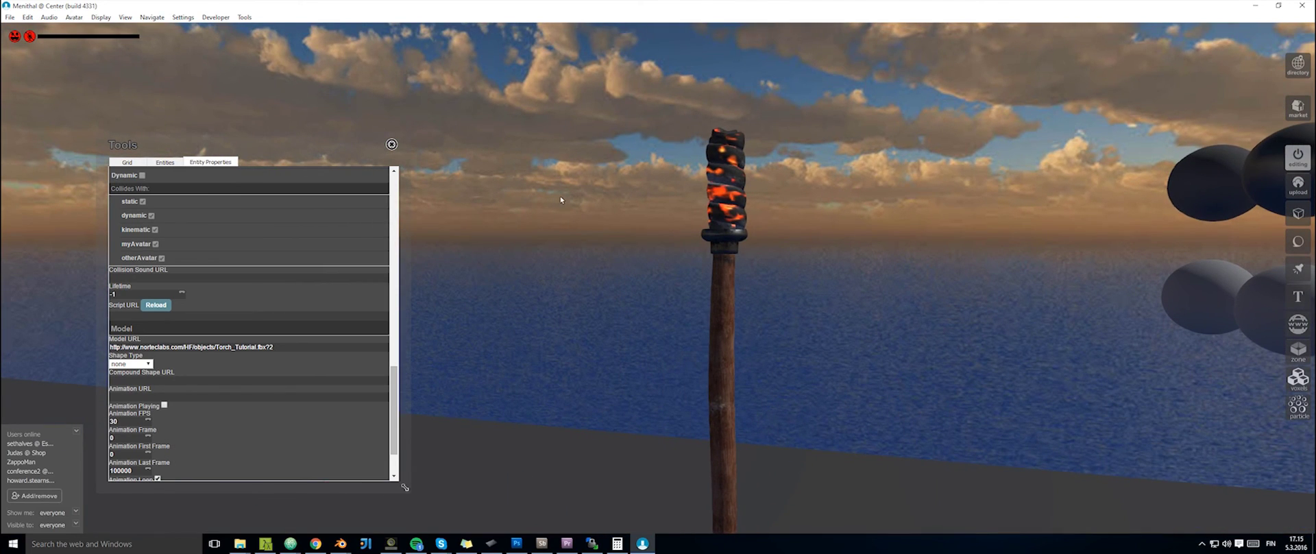
key(d)
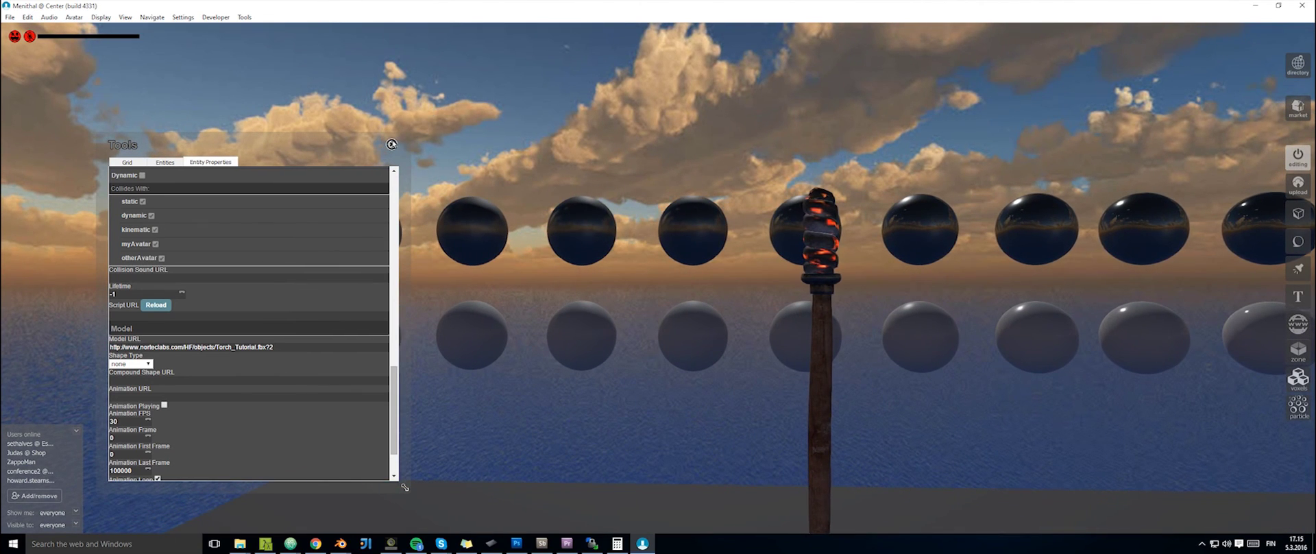
click(391, 144)
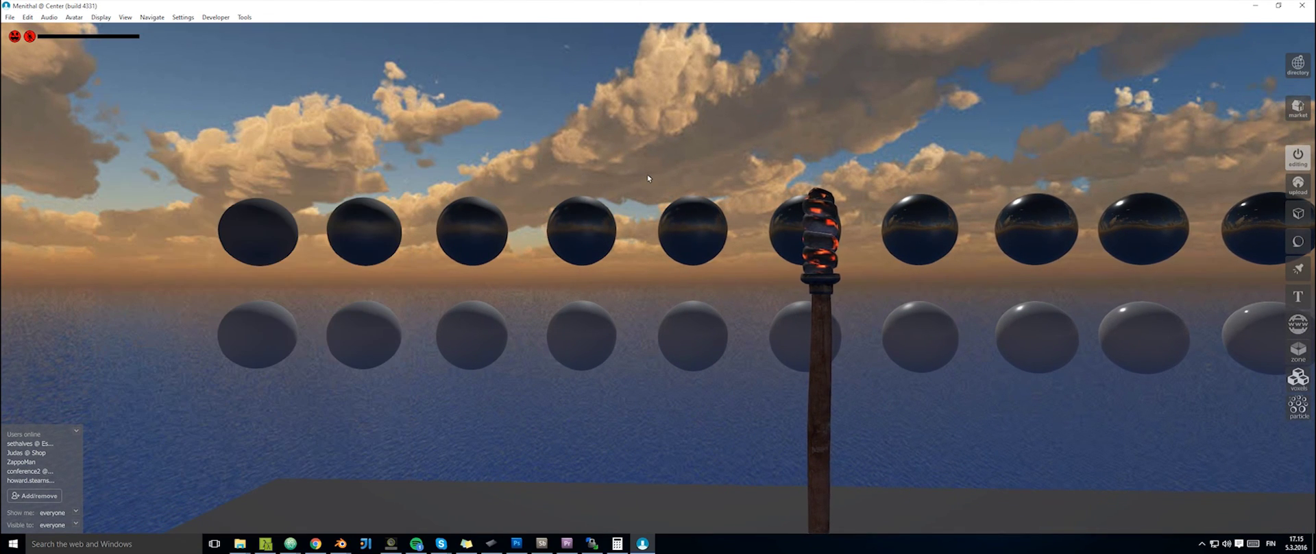